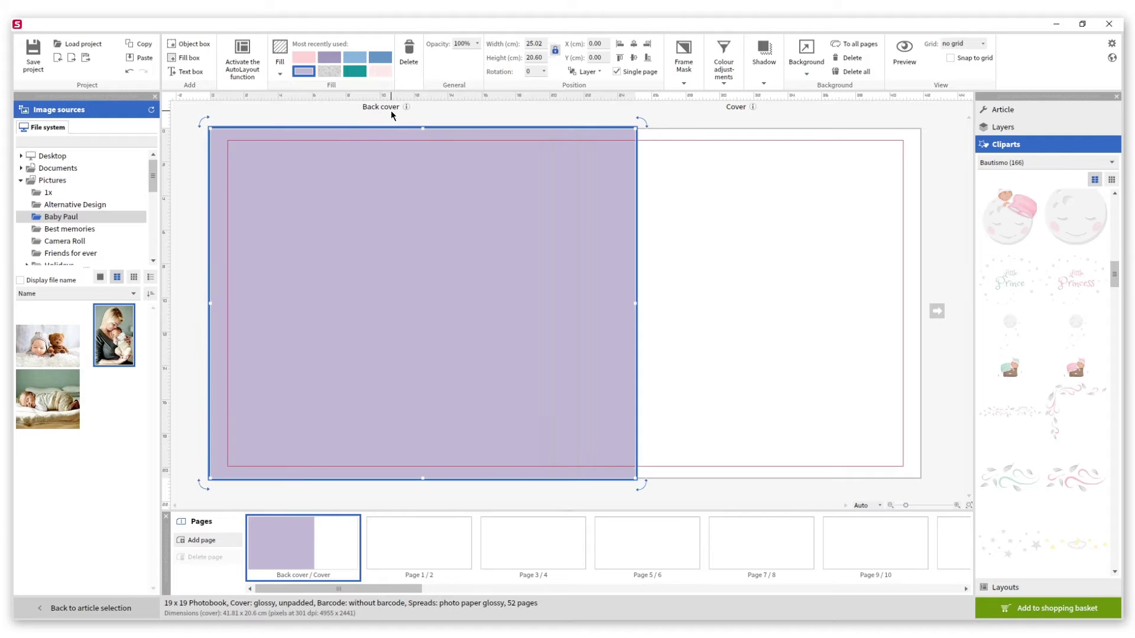
Place the baby-and-teddy photo across the purple box's edge on the front cover, with unlocked proportions and a size of 11 × 11 cm.
{"action": "left_click_drag", "start_coordinate": [57, 339], "coordinate": [735, 265]}
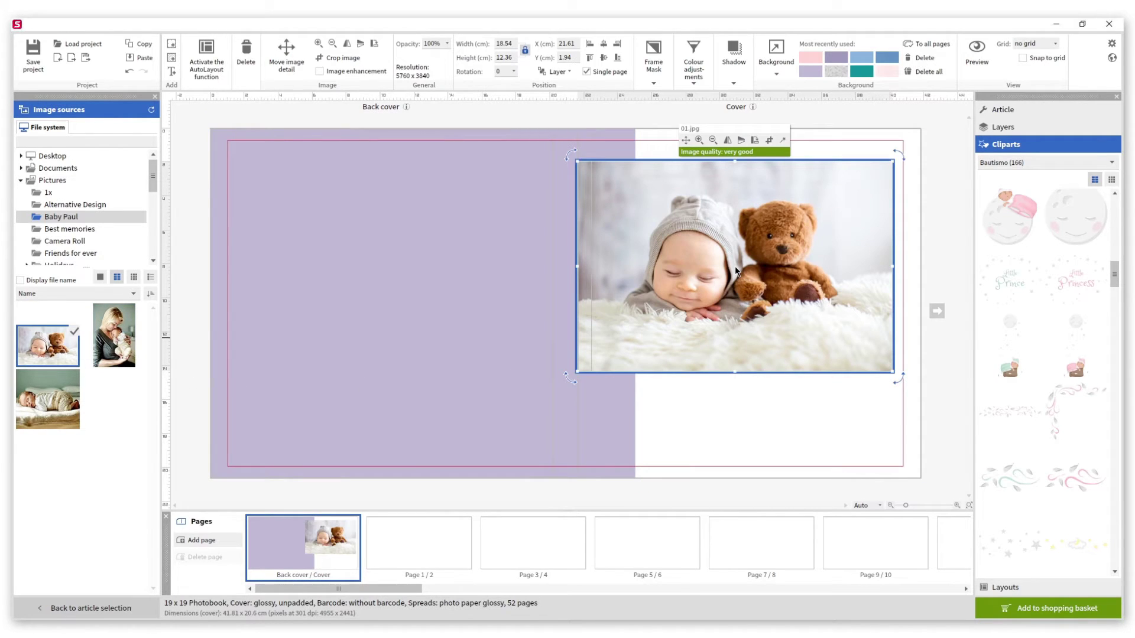
{"action": "left_click", "coordinate": [525, 52]}
{"action": "double_click", "coordinate": [508, 43]}
{"action": "type", "text": "11"}
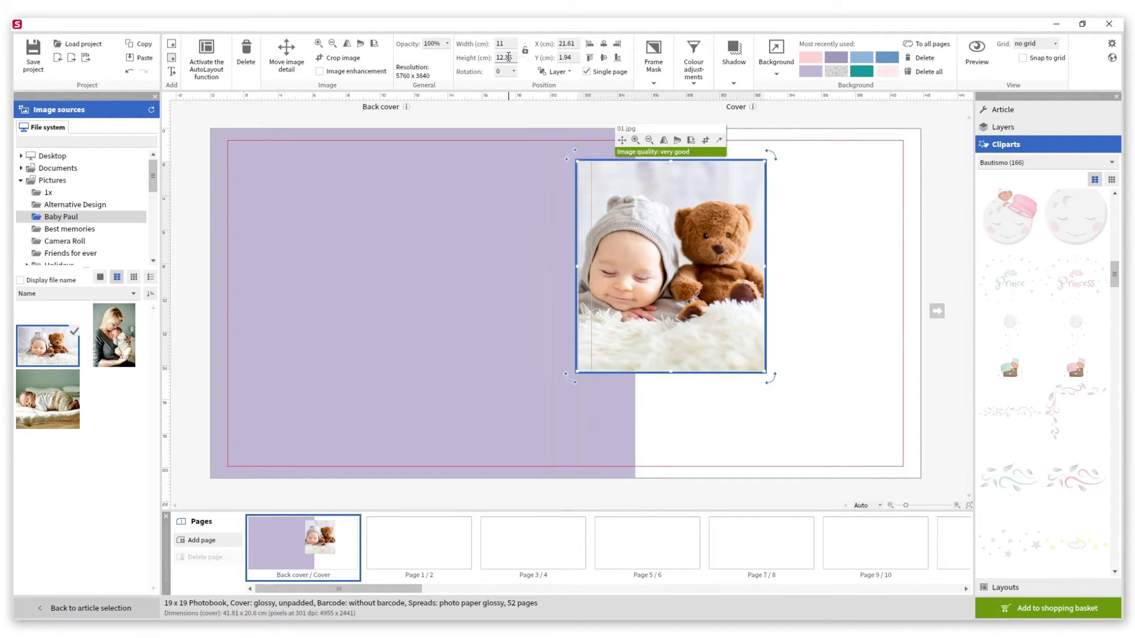
{"action": "double_click", "coordinate": [505, 57]}
{"action": "type", "text": "11"}
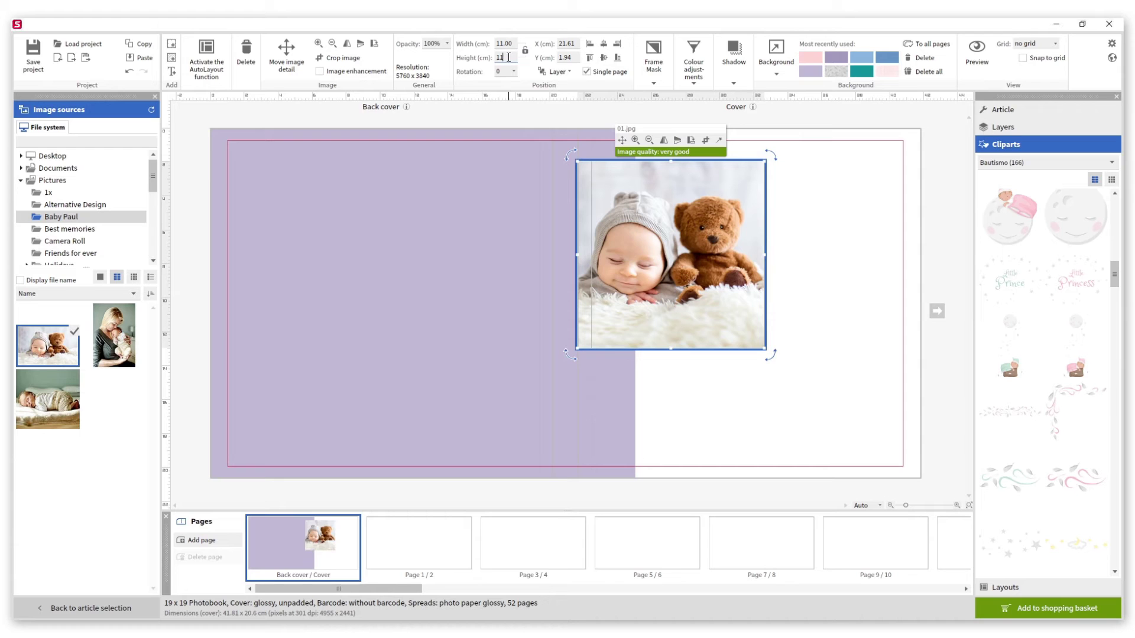
{"action": "left_click_drag", "start_coordinate": [644, 219], "coordinate": [684, 212]}
{"action": "left_click", "coordinate": [835, 240]}
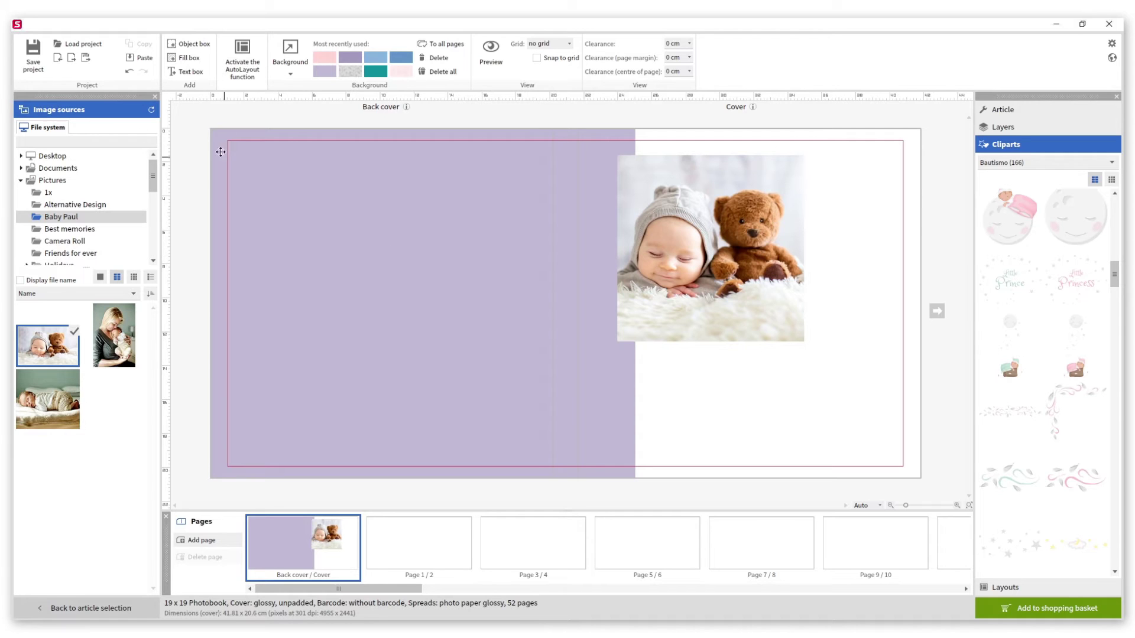
Add a pink 4 × 4 cm fill box beside the photo on the front cover, level with the photo's top edge.
{"action": "left_click", "coordinate": [184, 57]}
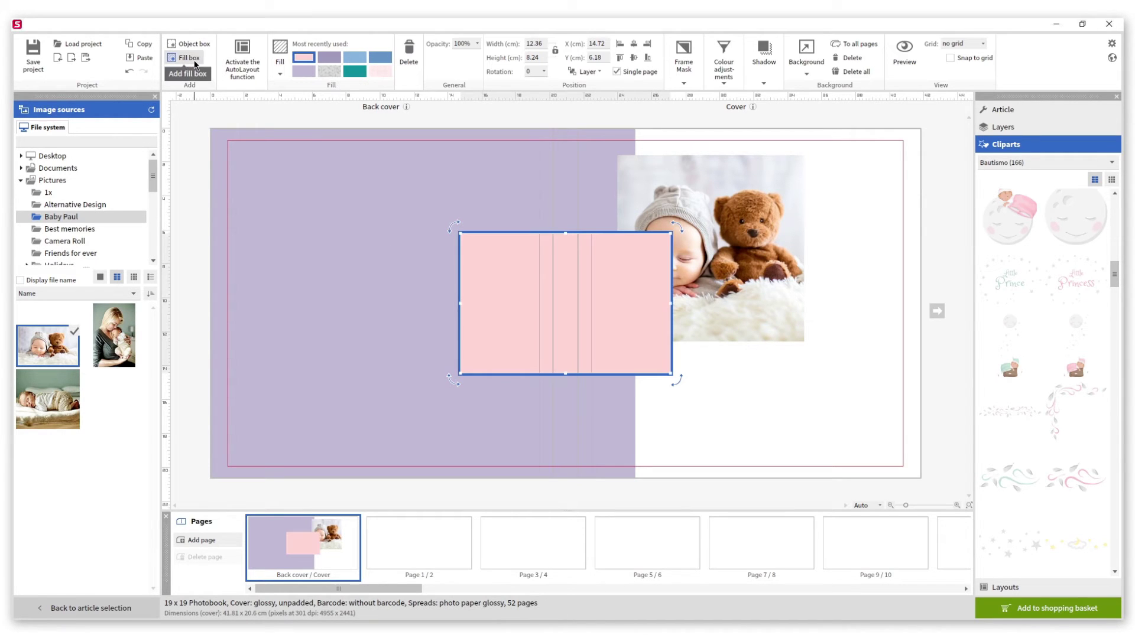
{"action": "double_click", "coordinate": [528, 43]}
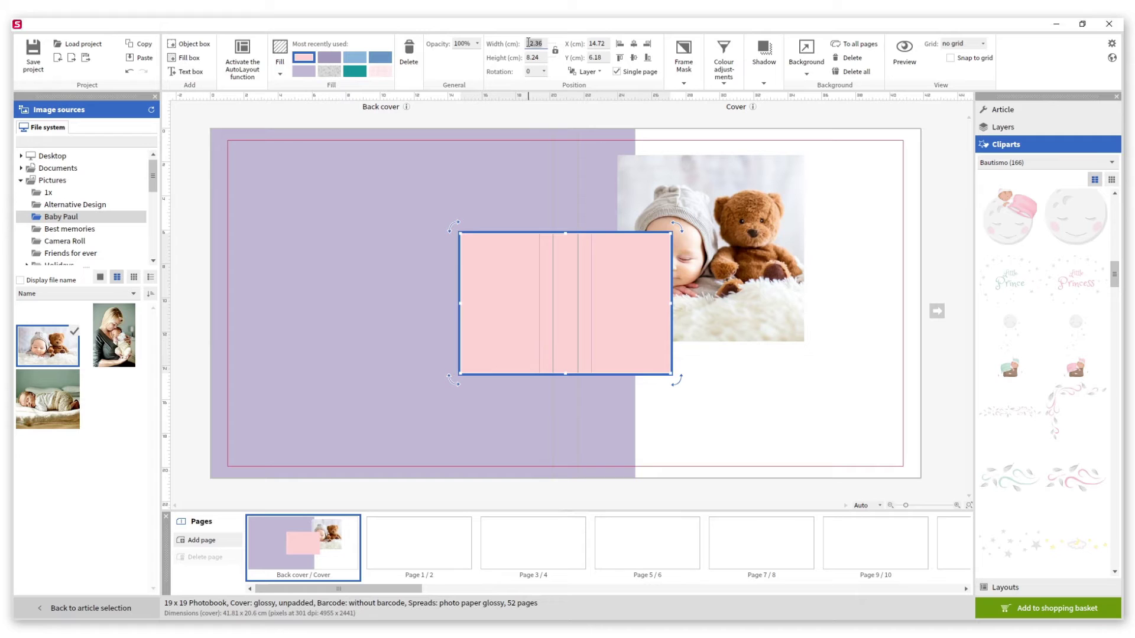
{"action": "type", "text": "4"}
{"action": "double_click", "coordinate": [535, 56]}
{"action": "type", "text": "4"}
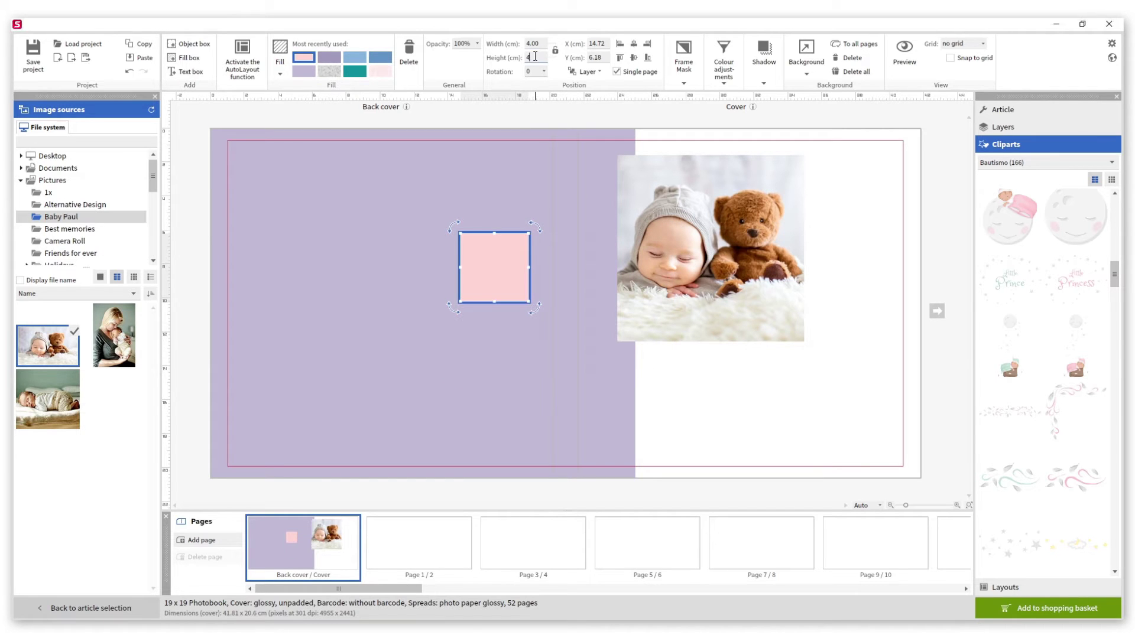
{"action": "left_click_drag", "start_coordinate": [489, 266], "coordinate": [857, 190]}
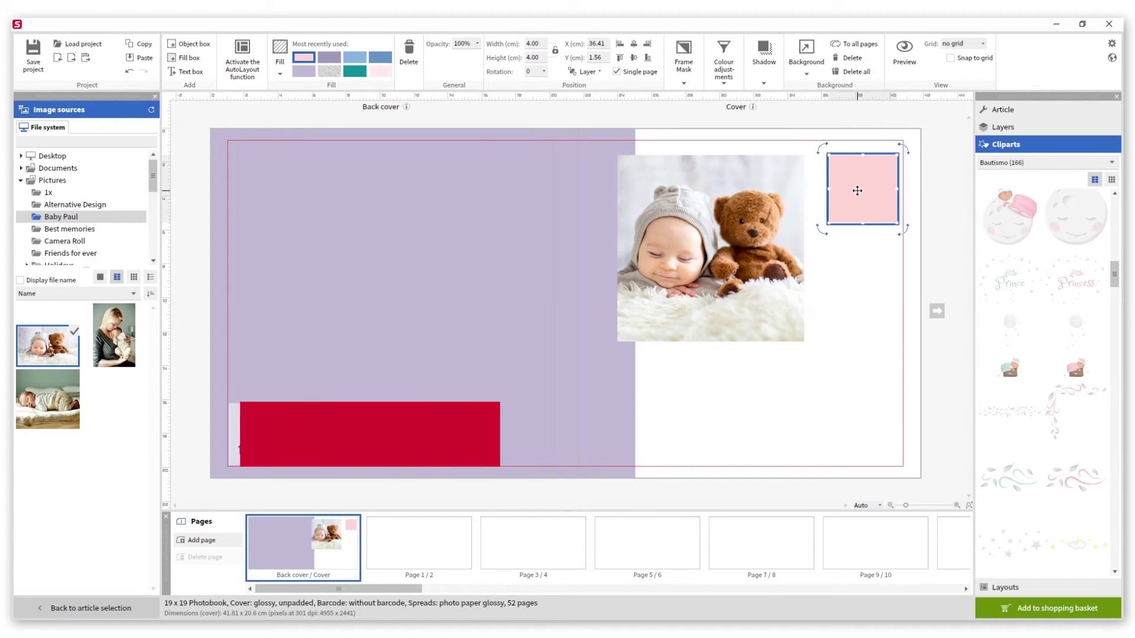
Distribute the baby-and-teddy photo and the pink box horizontally with 1 cm spacing.
{"action": "left_click", "coordinate": [762, 190], "text": "shift"}
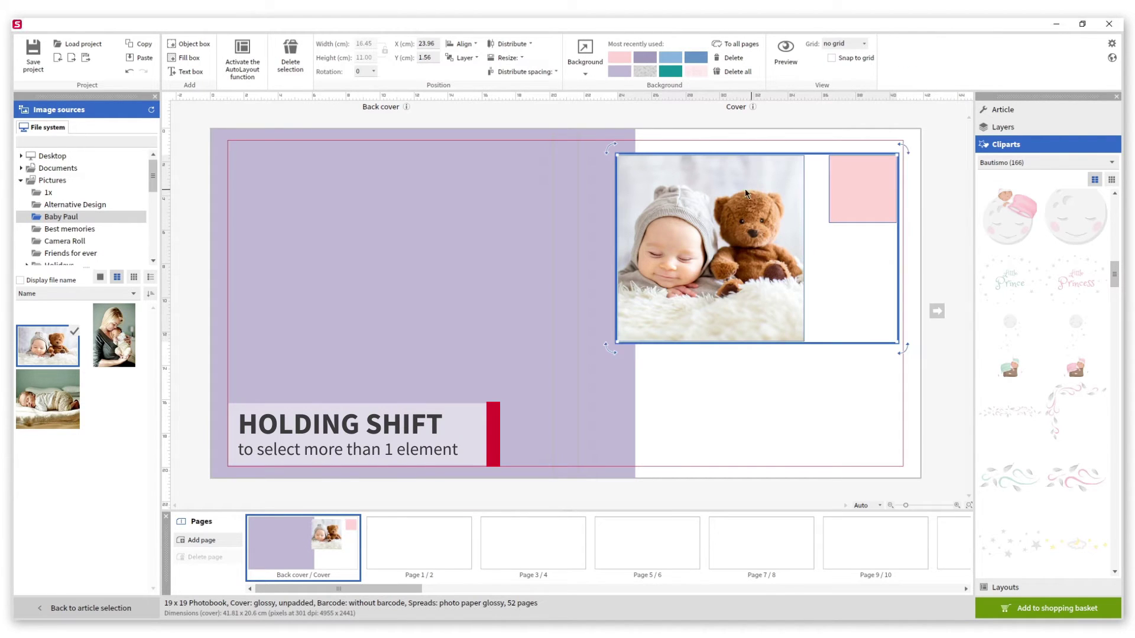
{"action": "left_click", "coordinate": [550, 72]}
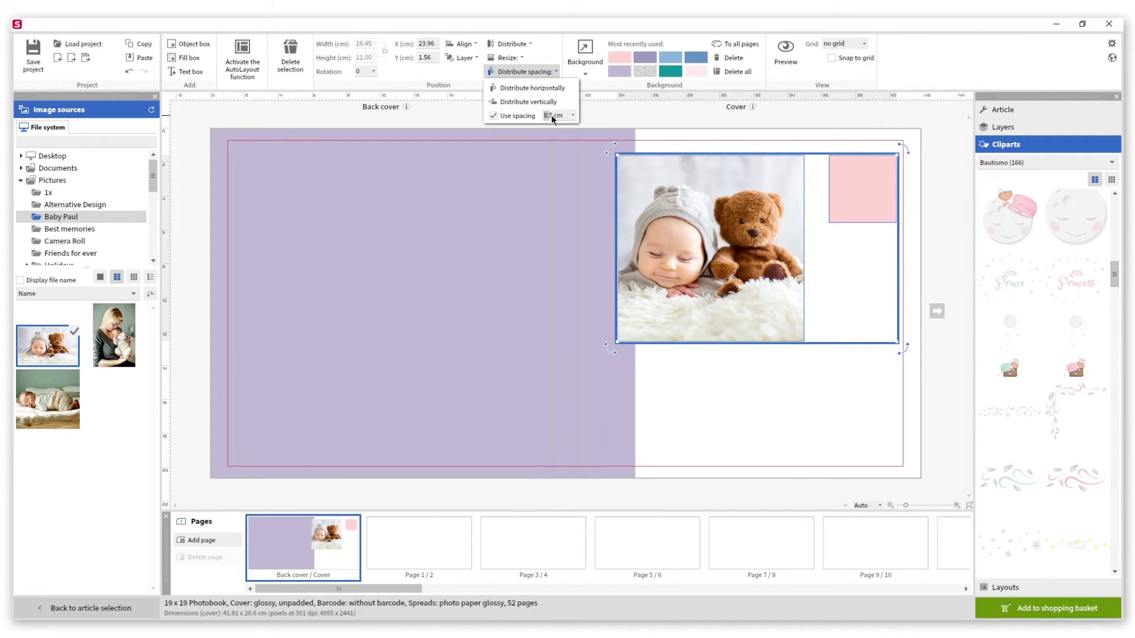
{"action": "left_click_drag", "start_coordinate": [552, 116], "coordinate": [542, 117]}
{"action": "type", "text": "1"}
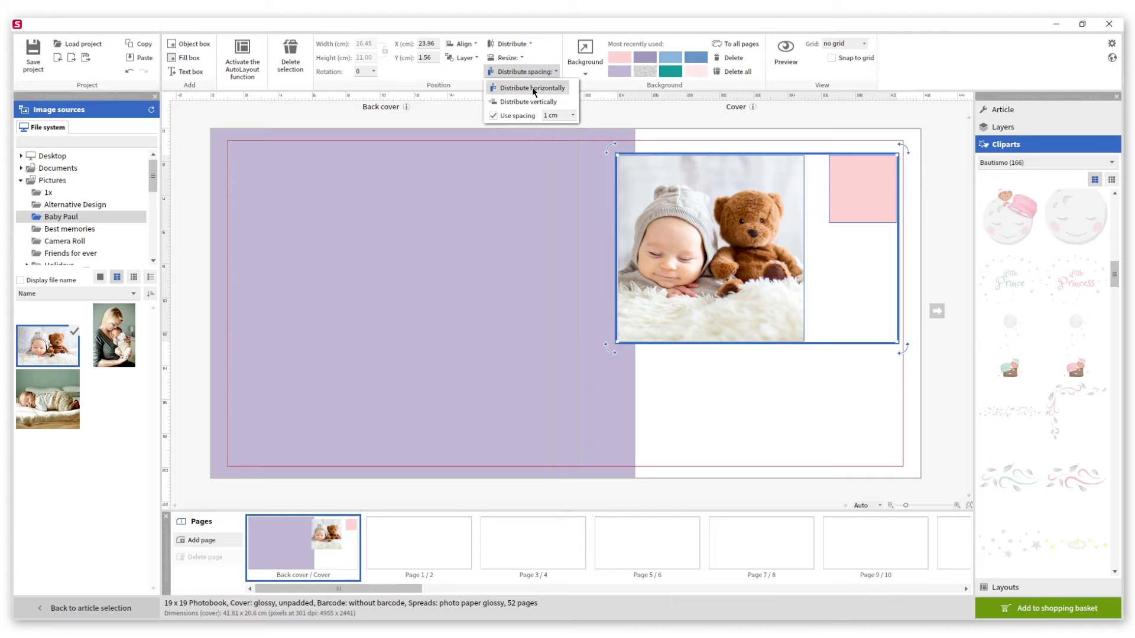
{"action": "left_click", "coordinate": [532, 87]}
{"action": "left_click", "coordinate": [700, 392]}
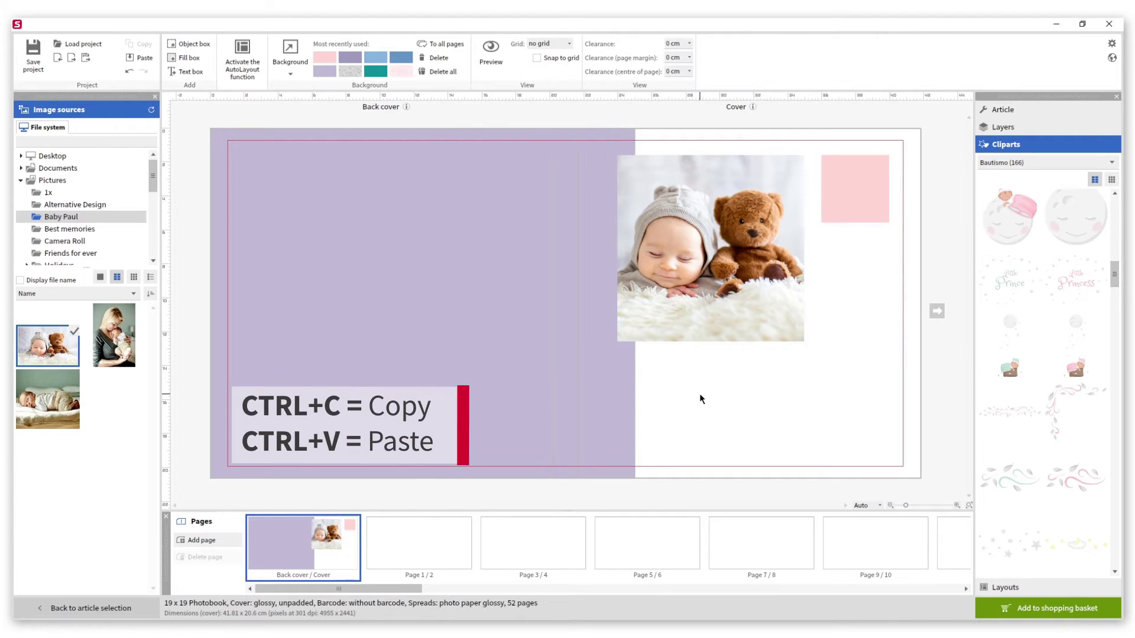
Duplicate the pink box and place the copy below the large photo, flush with the photo's left edge.
{"action": "left_click", "coordinate": [839, 211]}
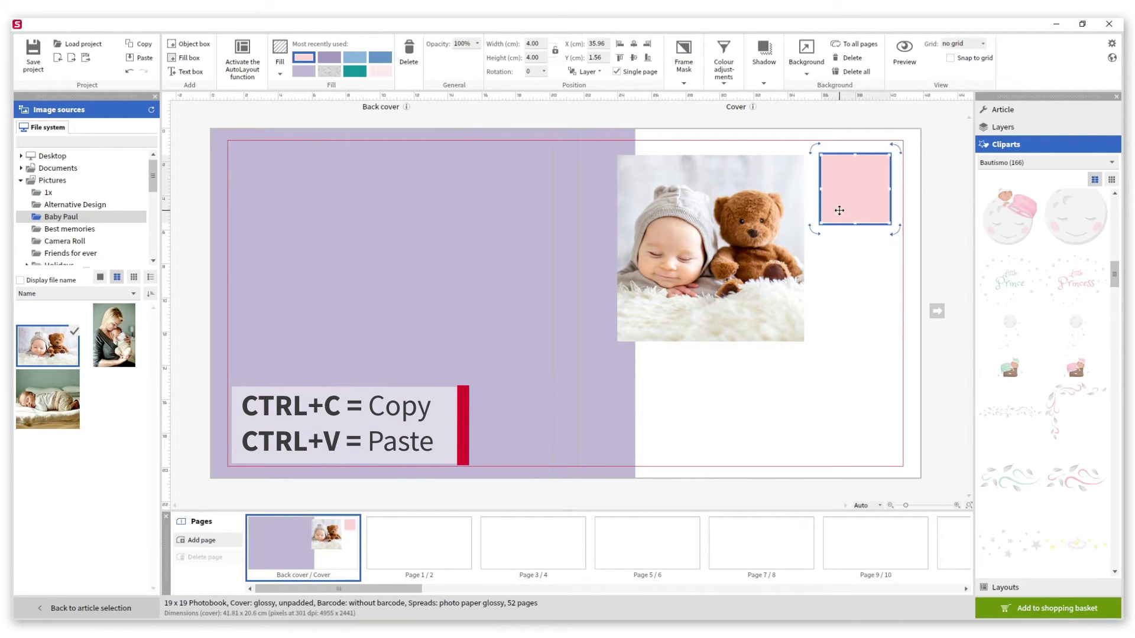
{"action": "key", "text": "ctrl+c"}
{"action": "key", "text": "ctrl+v"}
{"action": "left_click_drag", "start_coordinate": [836, 218], "coordinate": [637, 419]}
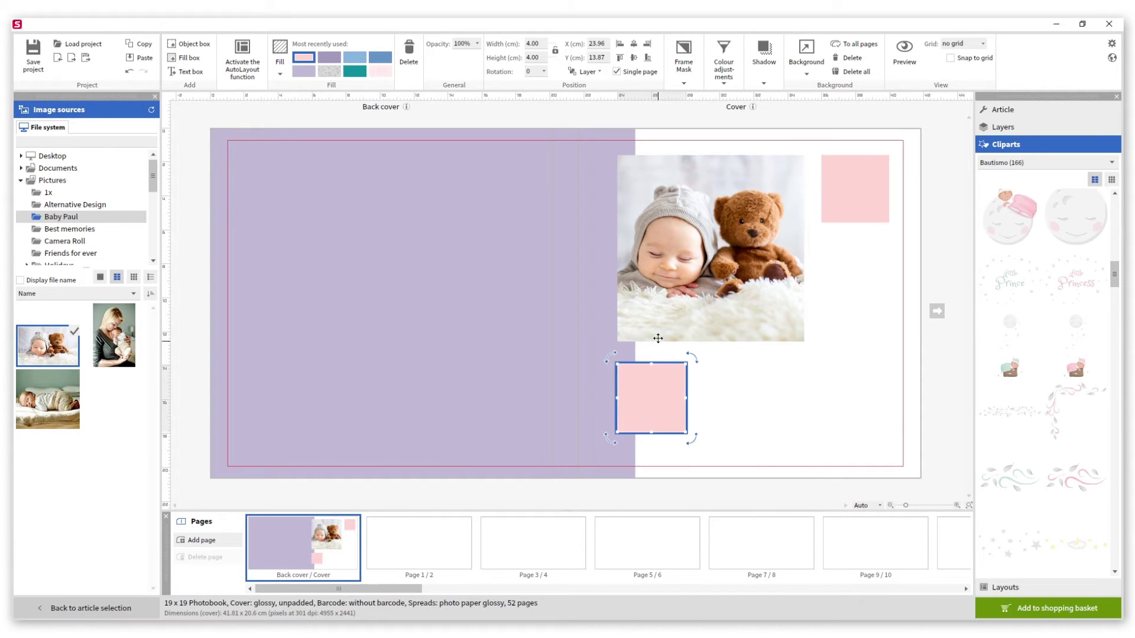
Distribute the large photo and the pink box below it vertically, keeping the 1 cm spacing.
{"action": "left_click", "coordinate": [663, 318], "text": "ctrl"}
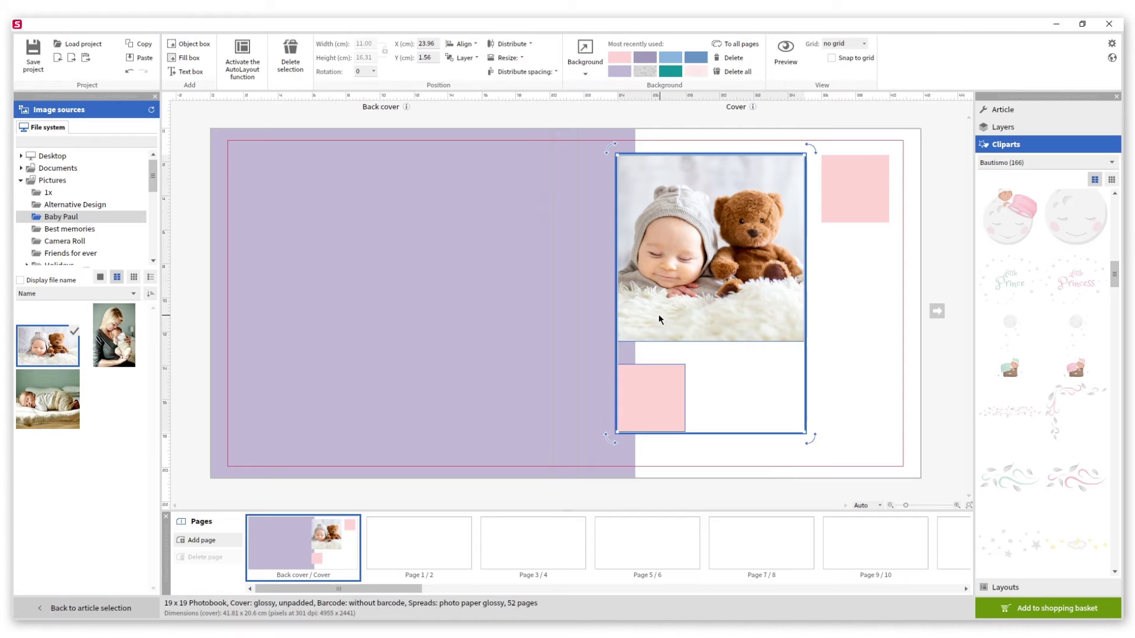
{"action": "left_click", "coordinate": [523, 72]}
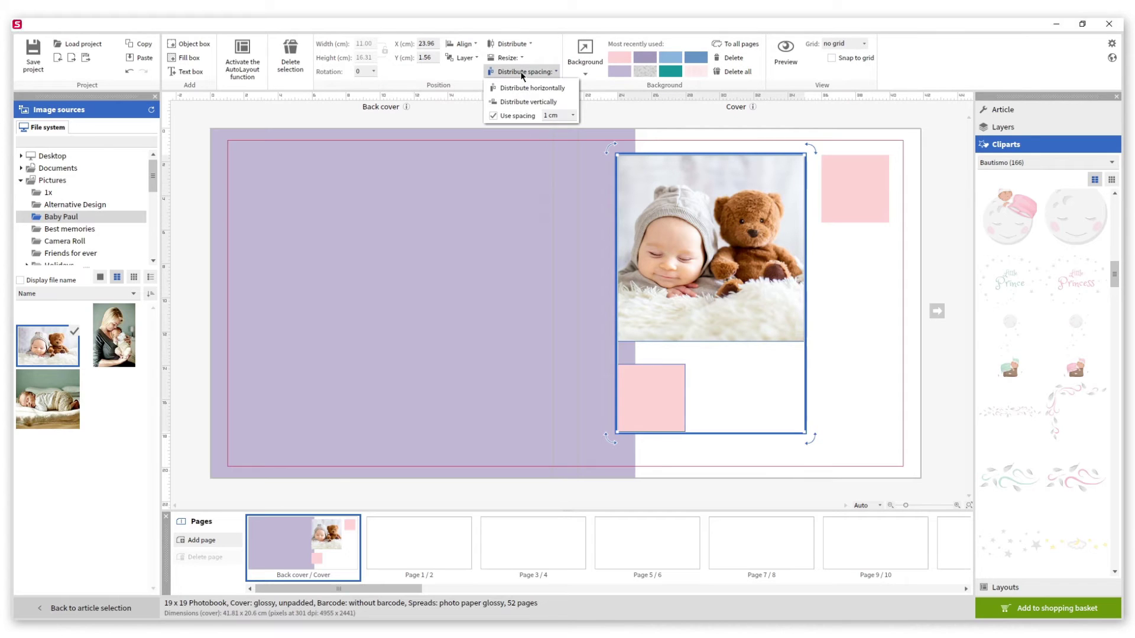
{"action": "left_click", "coordinate": [524, 102]}
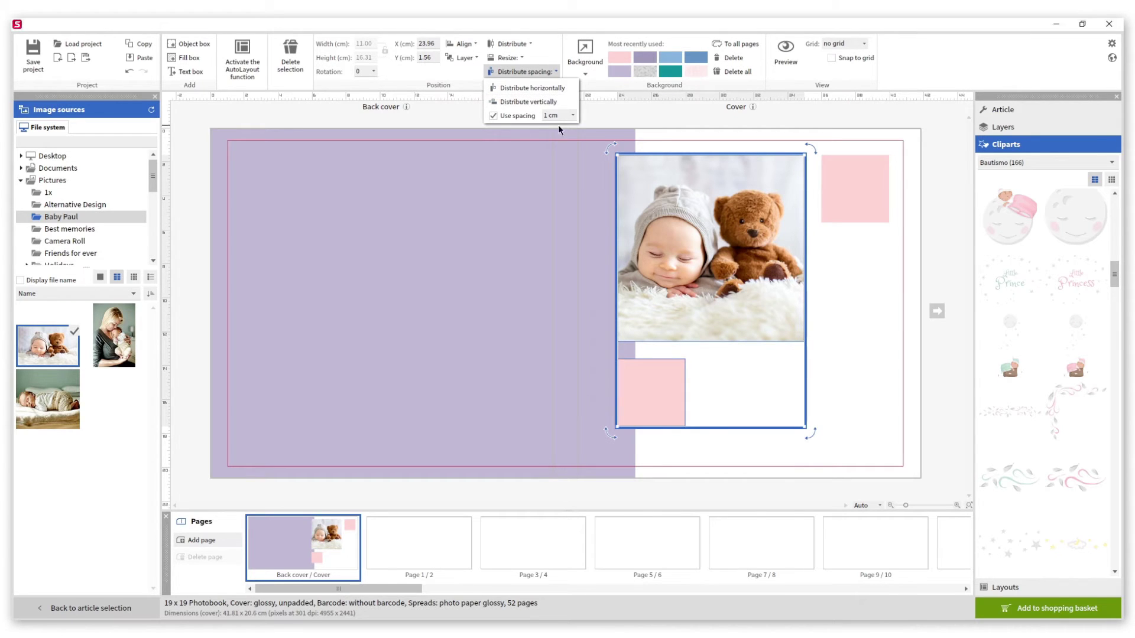
{"action": "left_click", "coordinate": [848, 376]}
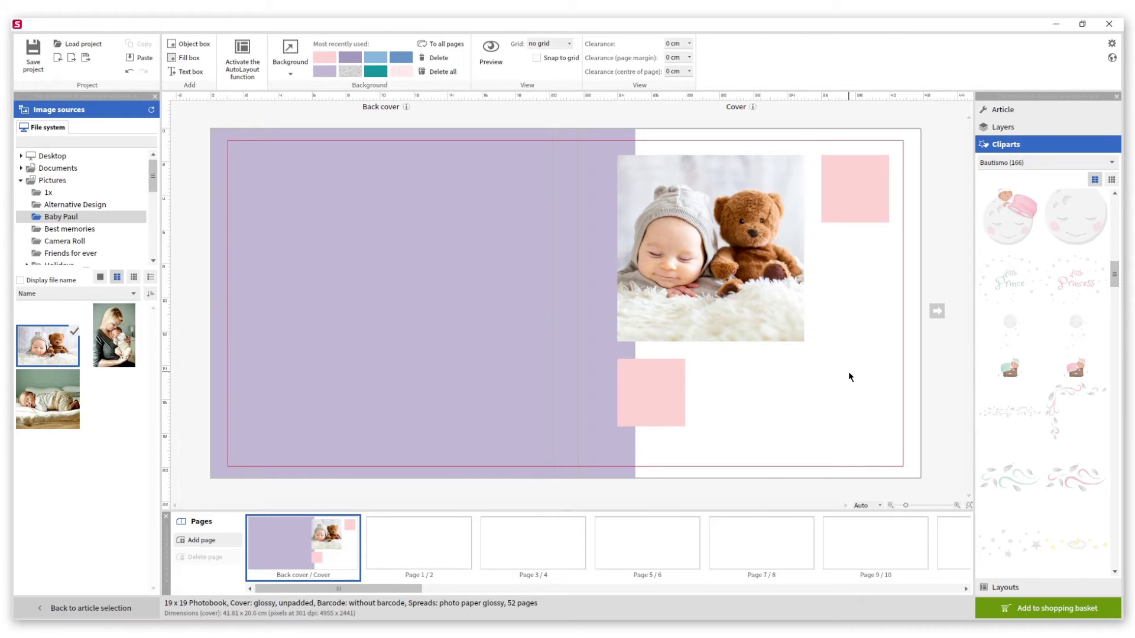
Add the sleeping-baby photo to the cover at 4 × 4 cm and place it to the right of the lower pink box.
{"action": "left_click_drag", "start_coordinate": [65, 417], "coordinate": [744, 397]}
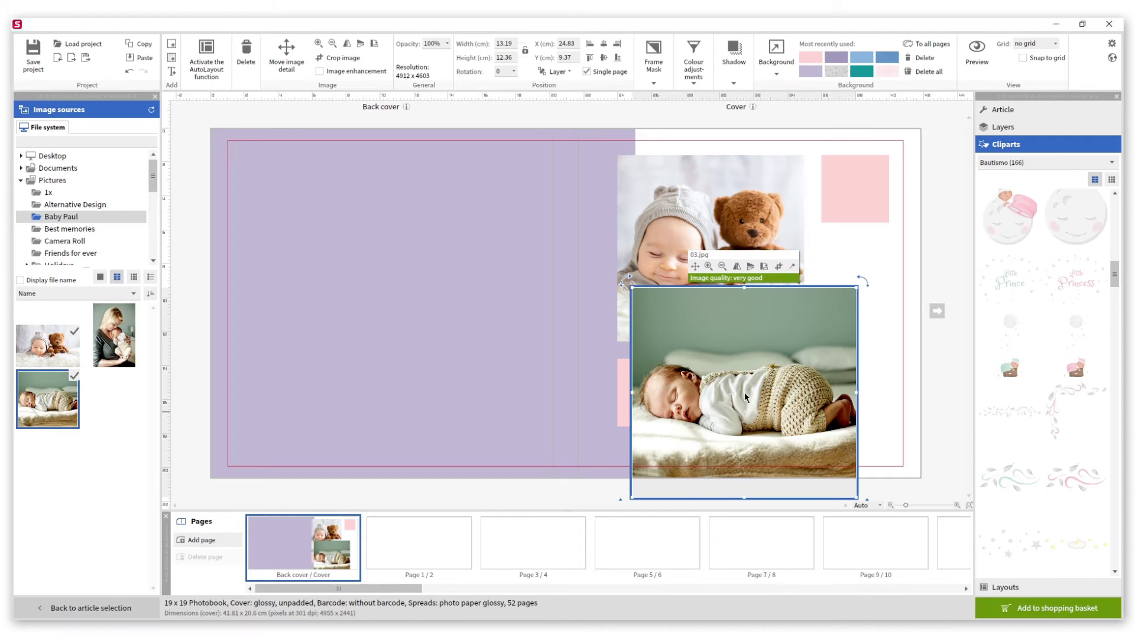
{"action": "double_click", "coordinate": [505, 44]}
{"action": "type", "text": "4"}
{"action": "double_click", "coordinate": [506, 57]}
{"action": "type", "text": "4"}
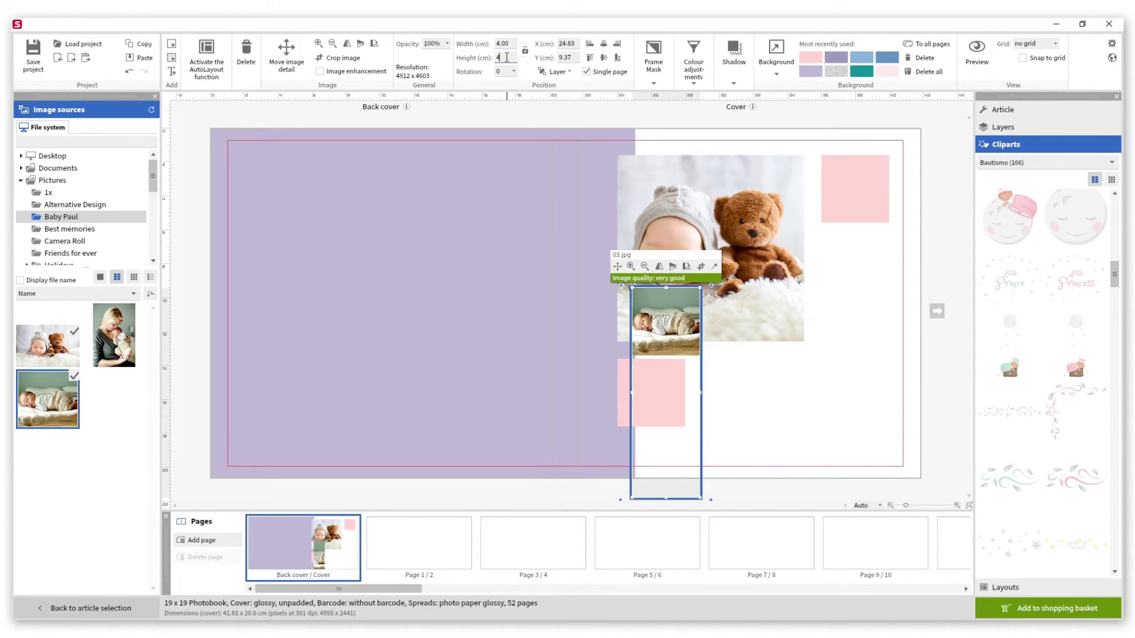
{"action": "left_click_drag", "start_coordinate": [658, 322], "coordinate": [736, 395]}
Duplicate the lower pink box to the right of the sleeping-baby photo and distribute the three lower elements horizontally with 0.5 cm spacing.
{"action": "left_click", "coordinate": [668, 391]}
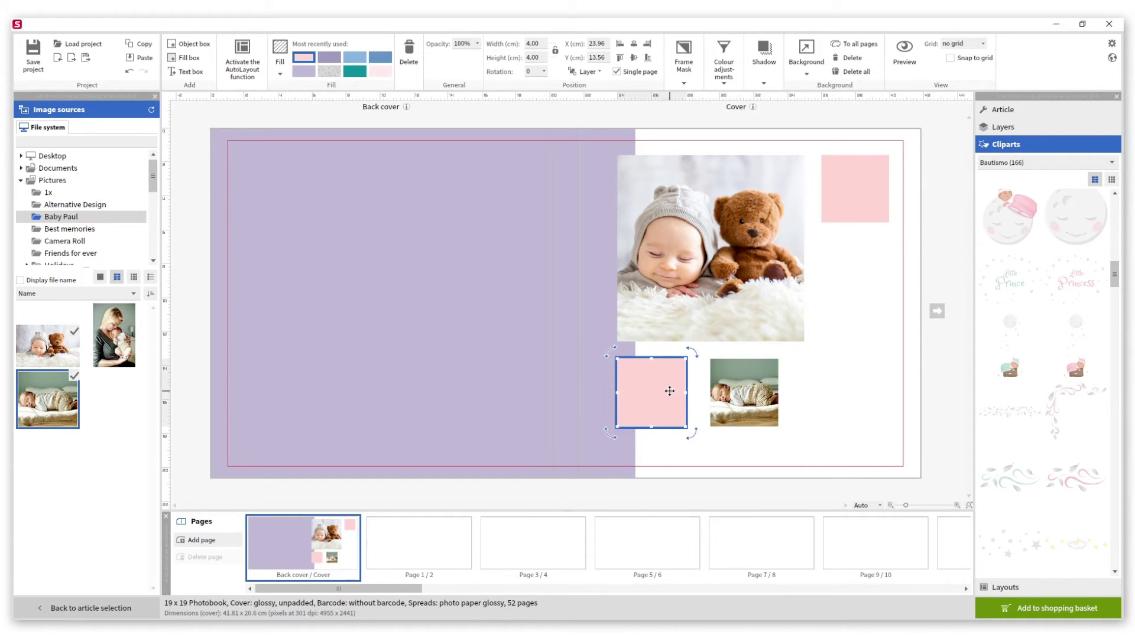
{"action": "left_click_drag", "start_coordinate": [669, 391], "coordinate": [845, 391]}
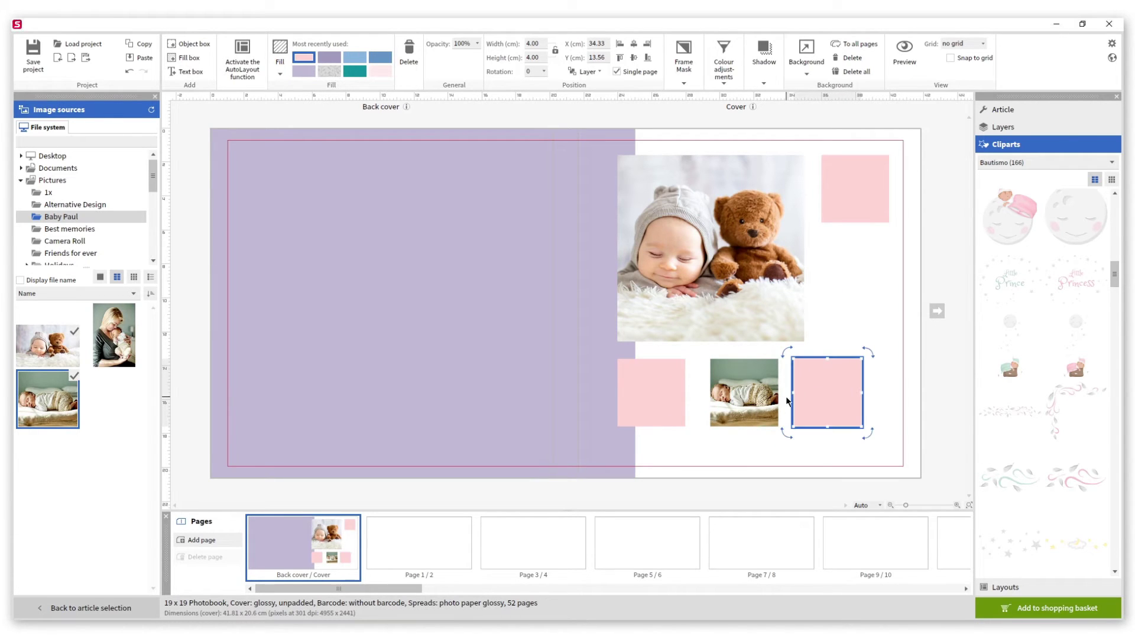
{"action": "left_click", "coordinate": [751, 398], "text": "ctrl"}
{"action": "left_click", "coordinate": [671, 397], "text": "ctrl"}
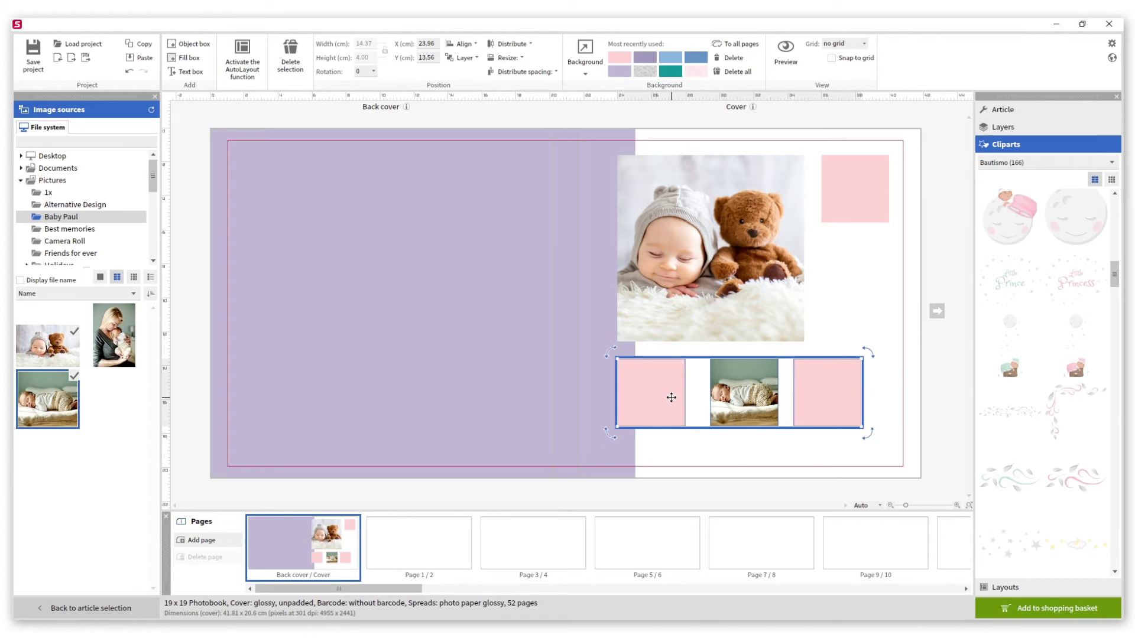
{"action": "left_click", "coordinate": [515, 74]}
{"action": "double_click", "coordinate": [550, 116]}
{"action": "type", "text": "0.5"}
{"action": "left_click", "coordinate": [549, 89]}
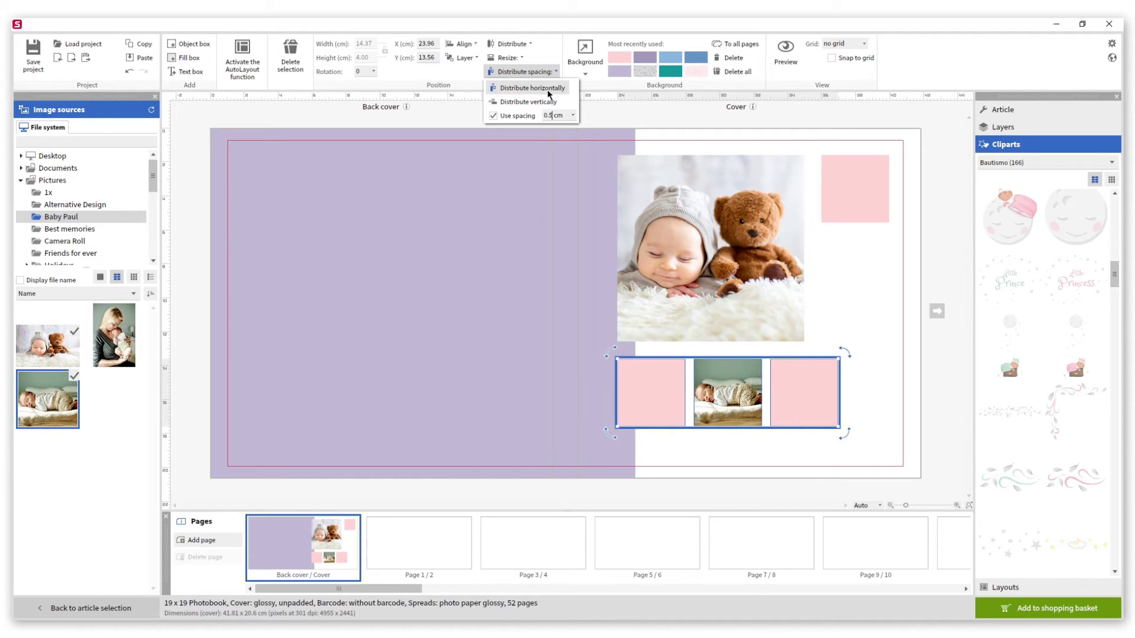
{"action": "left_click", "coordinate": [748, 459]}
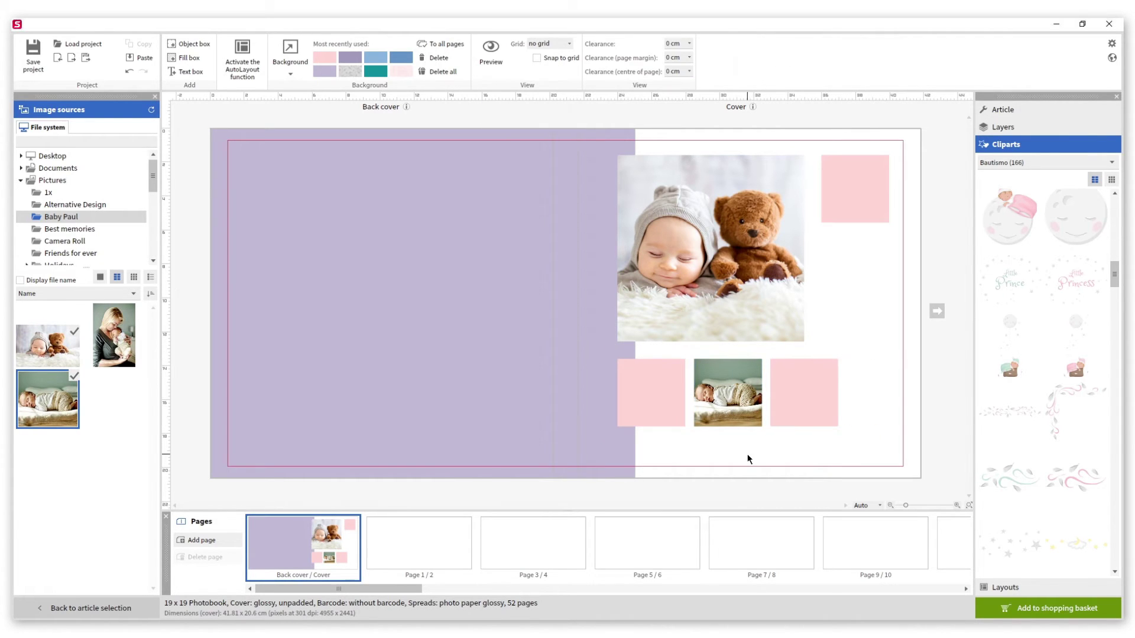
Widen the lower row's rightmost pink box to 7 cm, in line with the upper pink box's right edge.
{"action": "left_click", "coordinate": [822, 408]}
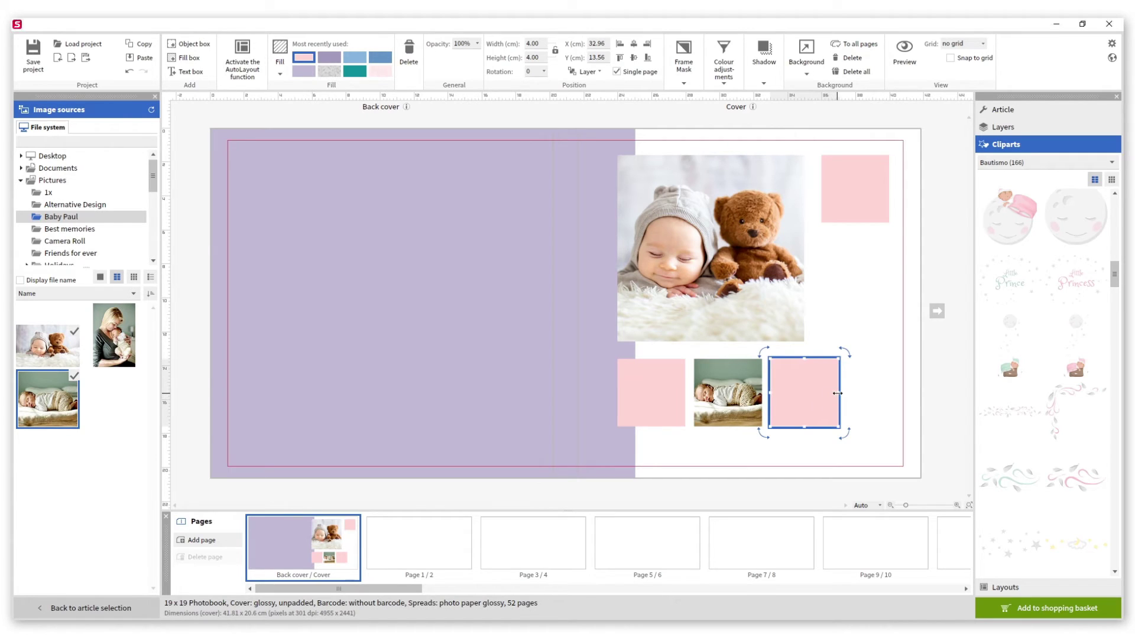
{"action": "left_click_drag", "start_coordinate": [838, 392], "coordinate": [887, 391]}
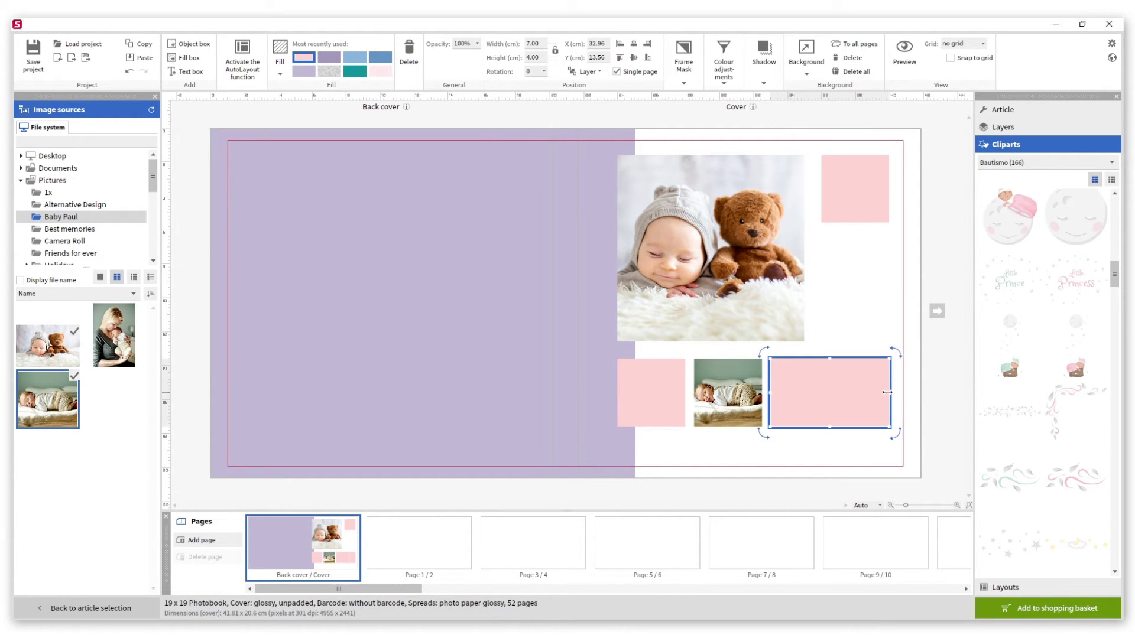
{"action": "left_click", "coordinate": [858, 461]}
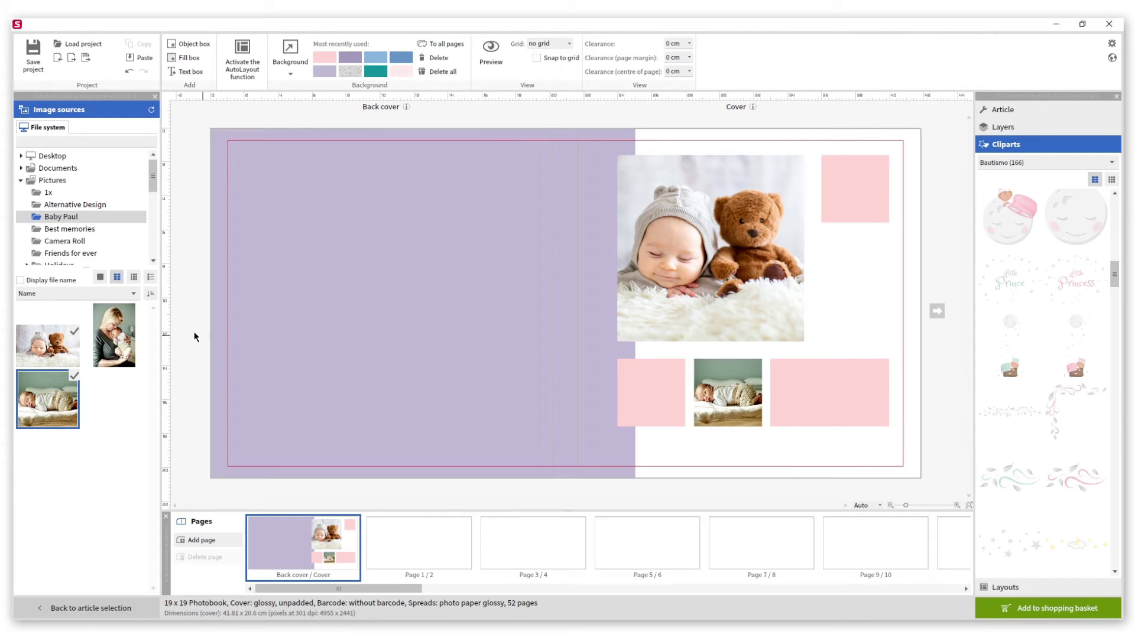
Add the mother-and-baby photo to the cover and narrow it to 4 cm, matching the upper pink box's side edges.
{"action": "left_click_drag", "start_coordinate": [128, 322], "coordinate": [846, 310]}
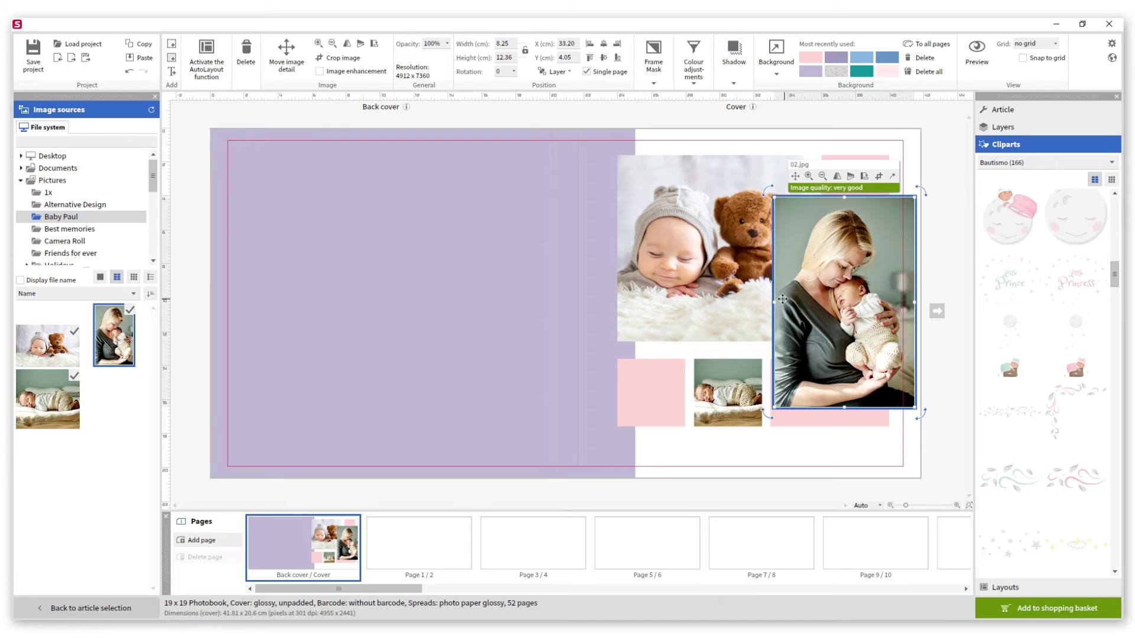
{"action": "left_click_drag", "start_coordinate": [776, 300], "coordinate": [822, 301]}
{"action": "left_click_drag", "start_coordinate": [915, 301], "coordinate": [892, 301]}
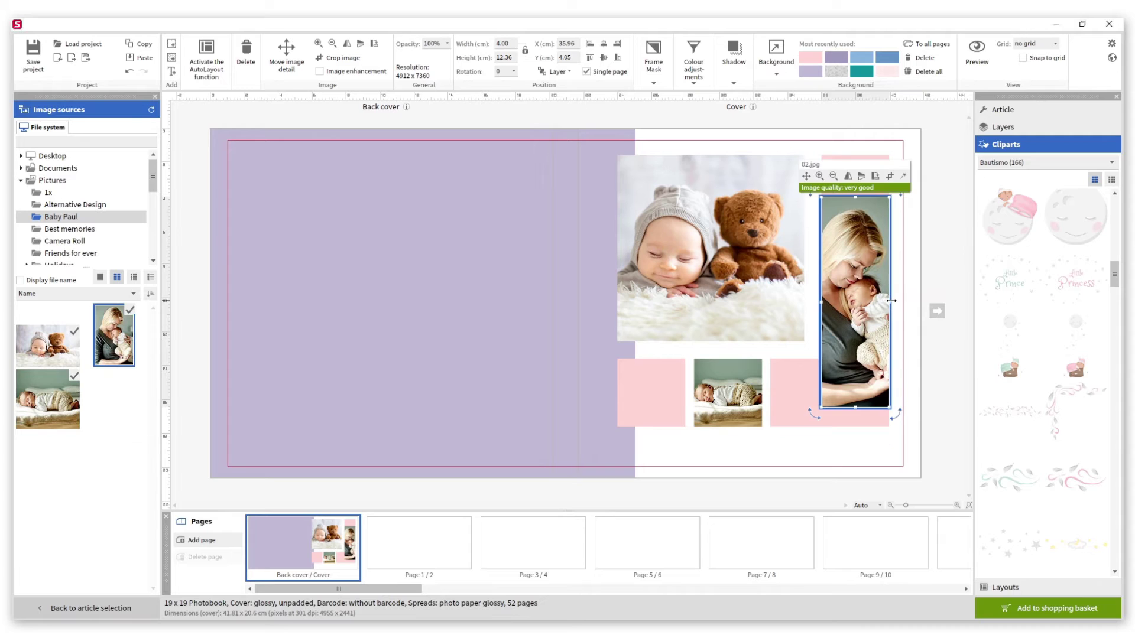
{"action": "left_click", "coordinate": [930, 259]}
Distribute the upper pink box and mother-and-baby photo vertically with 0.5 cm spacing, and shorten the photo to 6.5 cm, level with the large photo's bottom.
{"action": "left_click", "coordinate": [876, 202]}
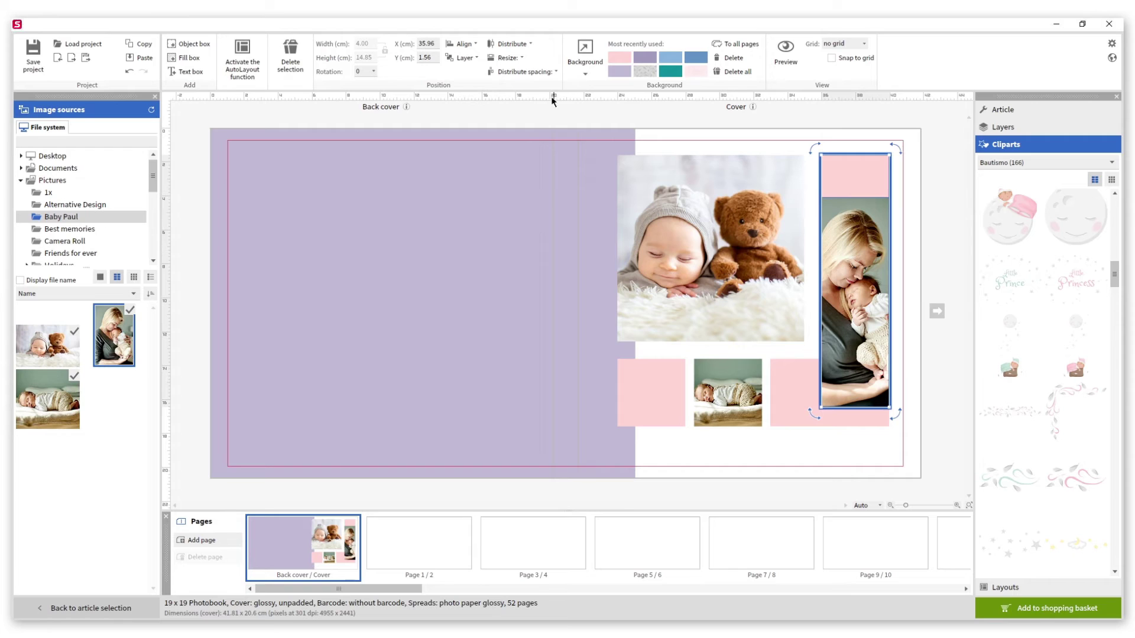
{"action": "left_click", "coordinate": [534, 72]}
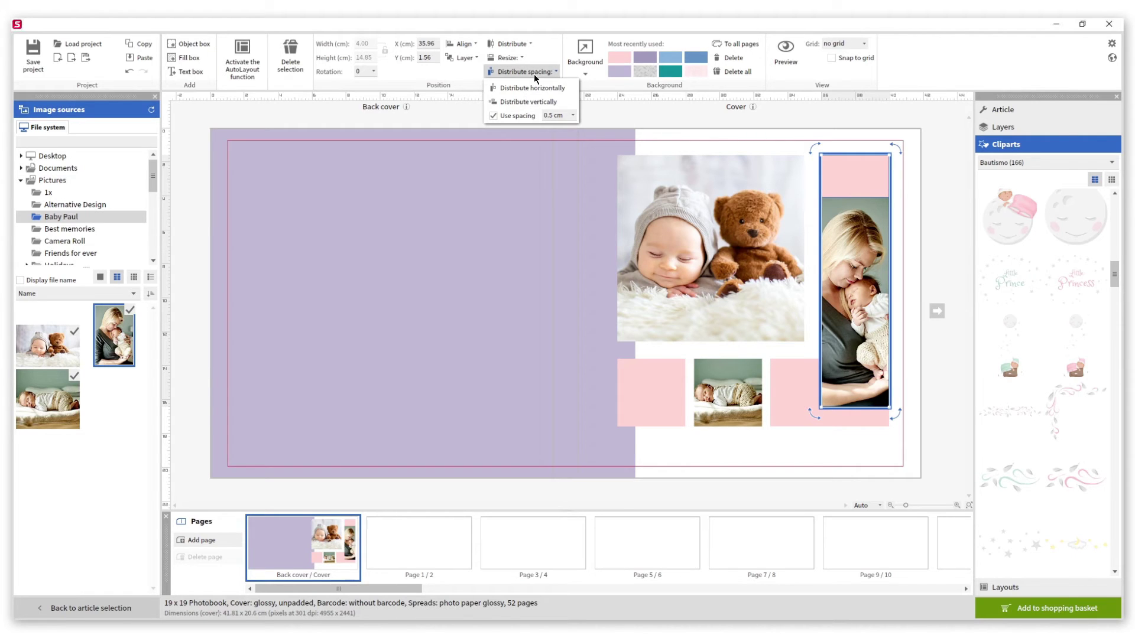
{"action": "left_click", "coordinate": [536, 102]}
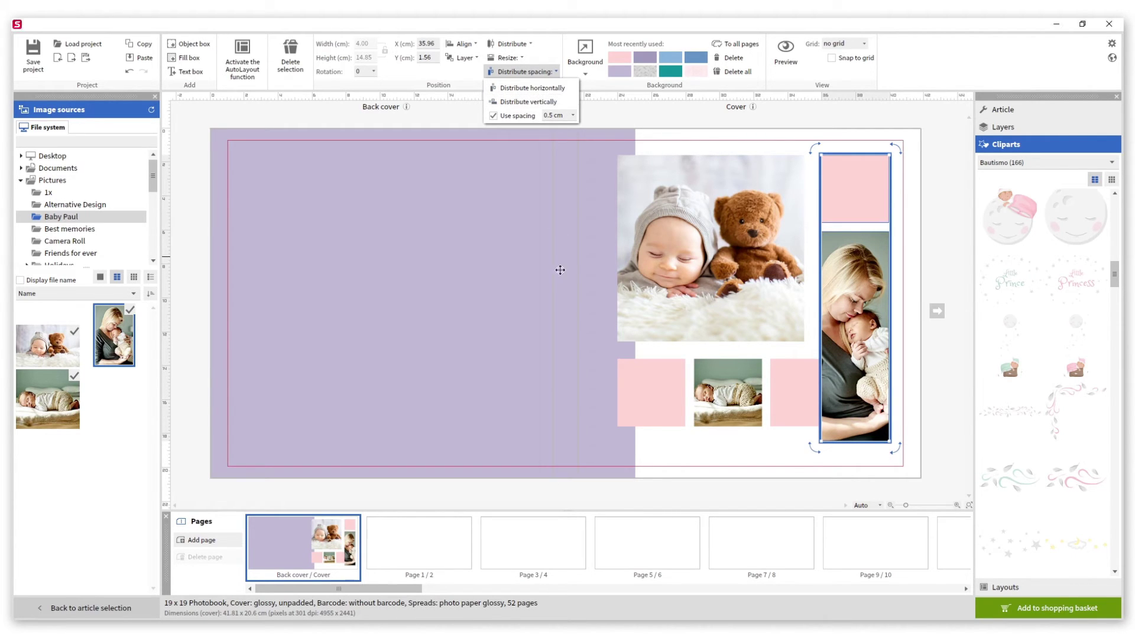
{"action": "left_click", "coordinate": [652, 472]}
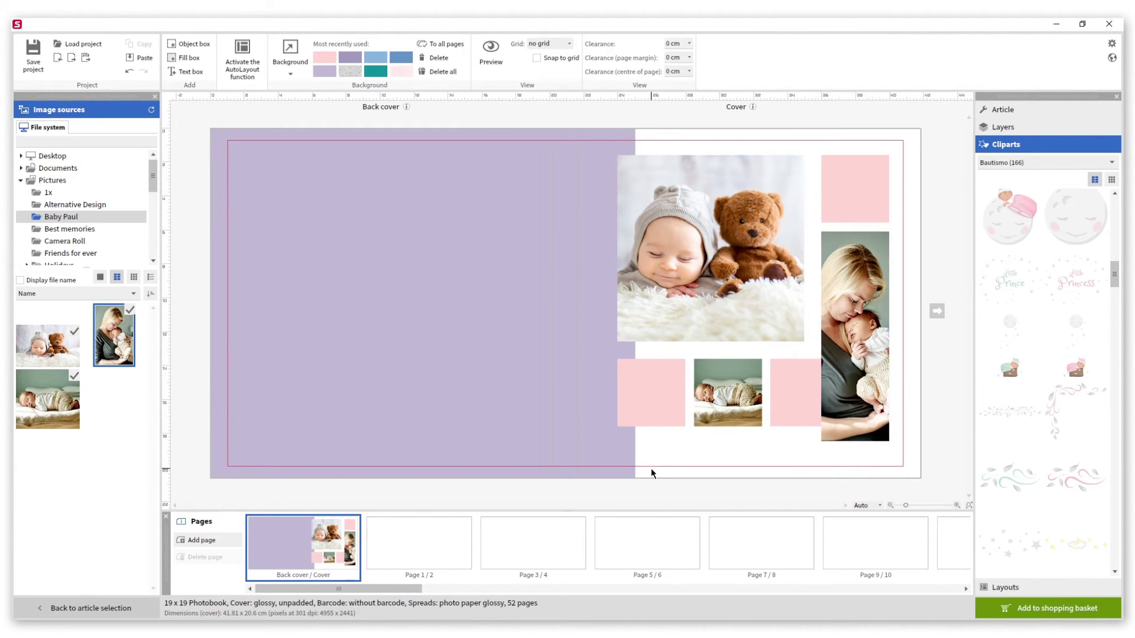
{"action": "left_click", "coordinate": [843, 433]}
{"action": "left_click_drag", "start_coordinate": [855, 442], "coordinate": [855, 341]}
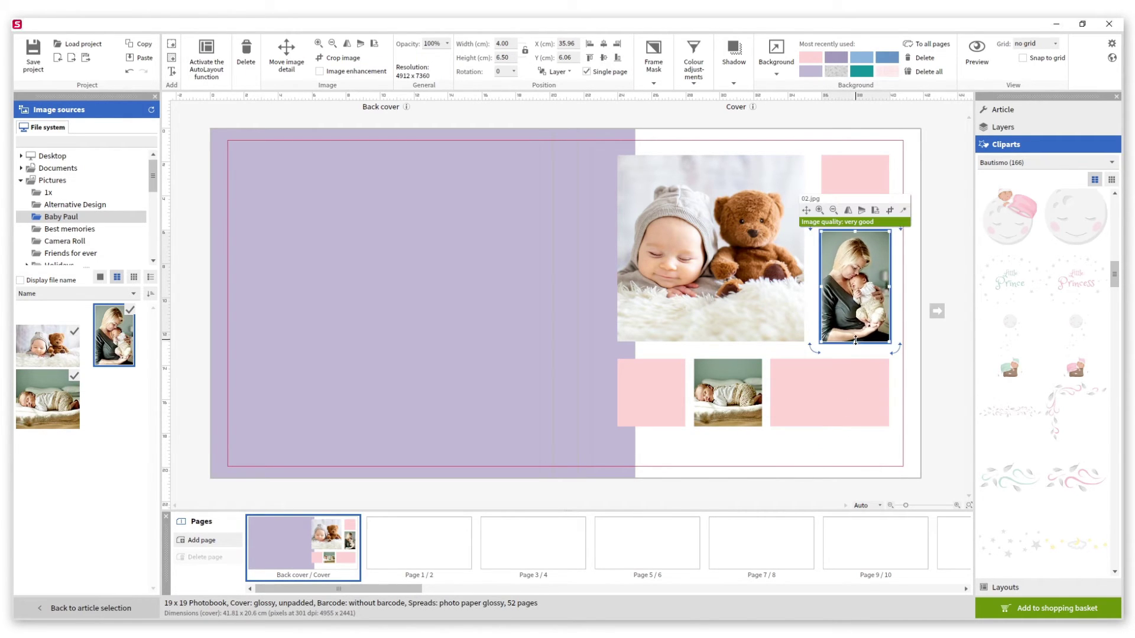
Centre all cover photos and pink boxes as one group, vertically and horizontally, on the single front cover page.
{"action": "left_click", "coordinate": [926, 387]}
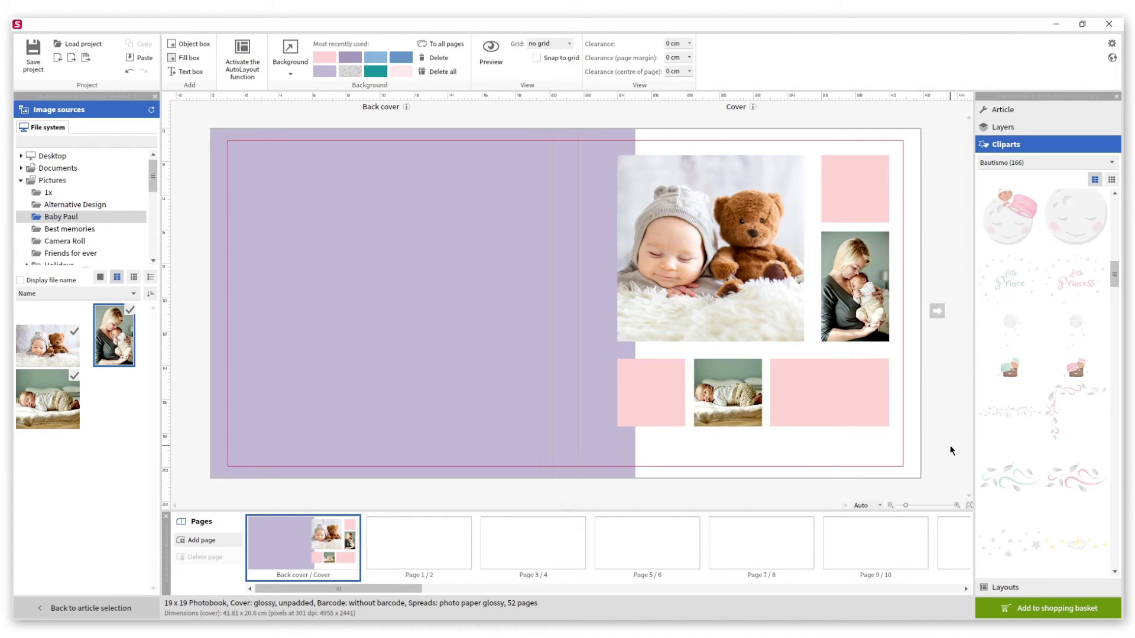
{"action": "left_click_drag", "start_coordinate": [949, 445], "coordinate": [657, 114]}
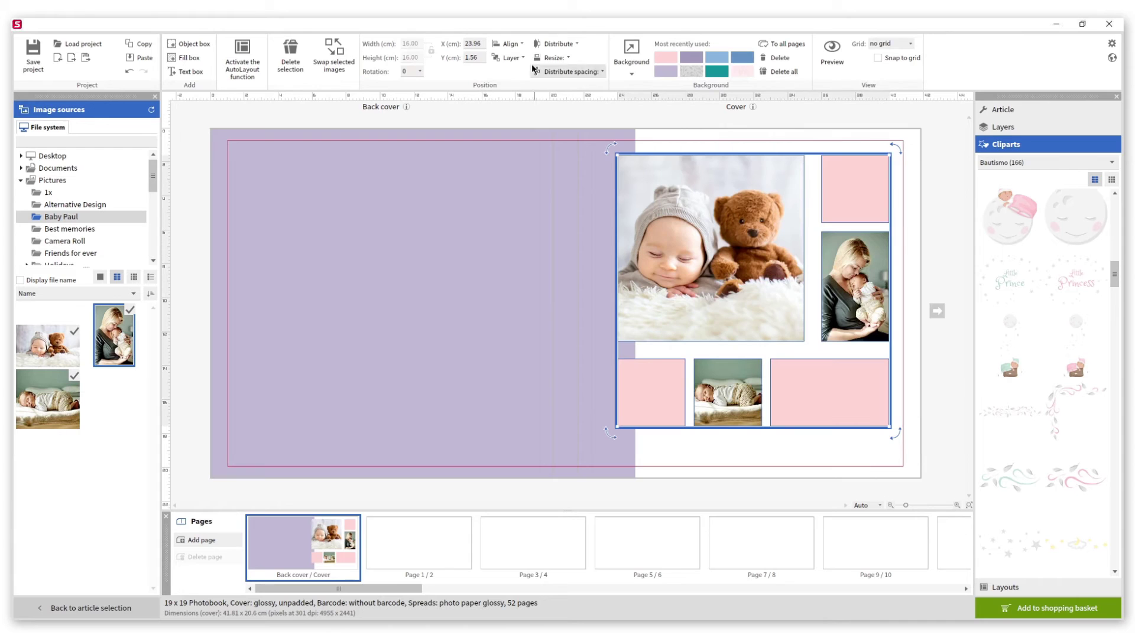
{"action": "left_click", "coordinate": [515, 45]}
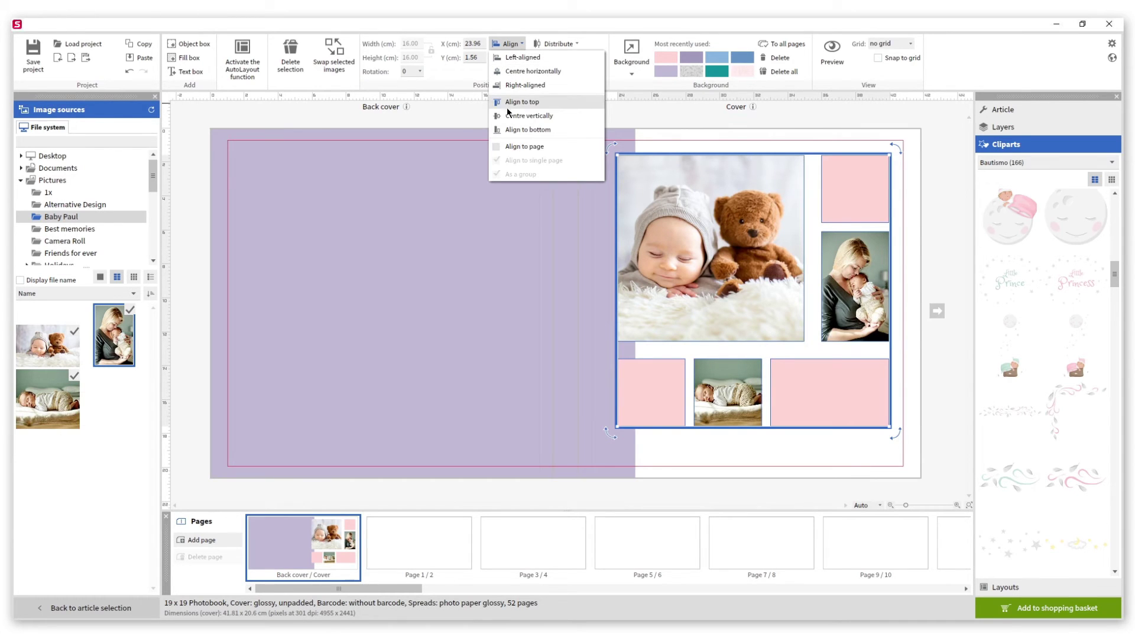
{"action": "left_click", "coordinate": [501, 147]}
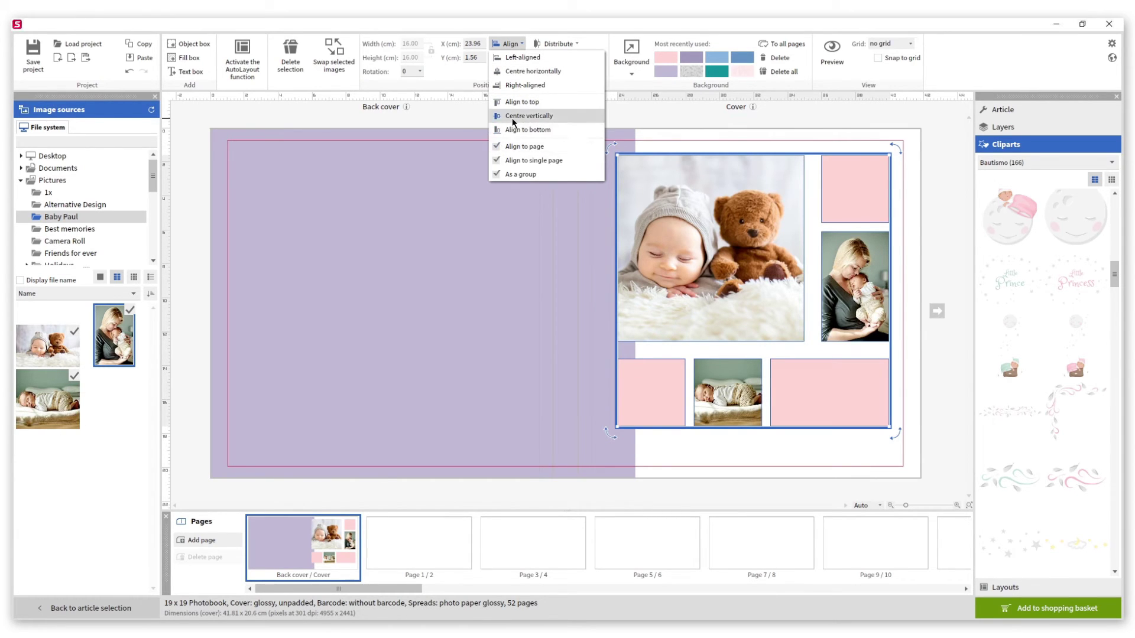
{"action": "left_click", "coordinate": [513, 122]}
{"action": "left_click", "coordinate": [510, 45]}
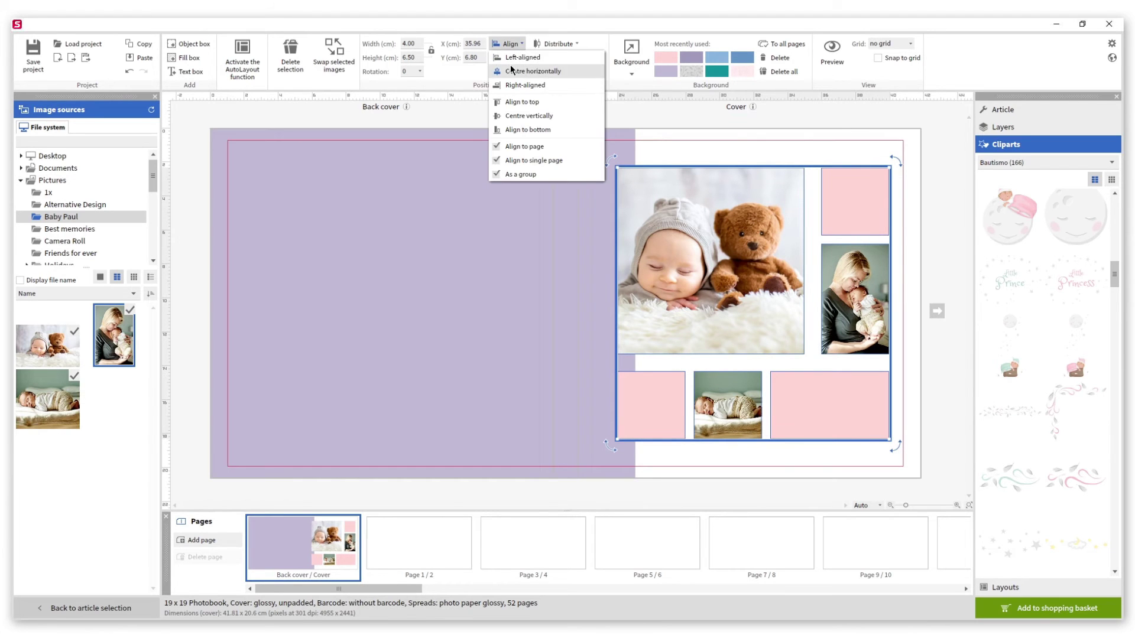
{"action": "left_click", "coordinate": [512, 69]}
{"action": "left_click", "coordinate": [521, 110]}
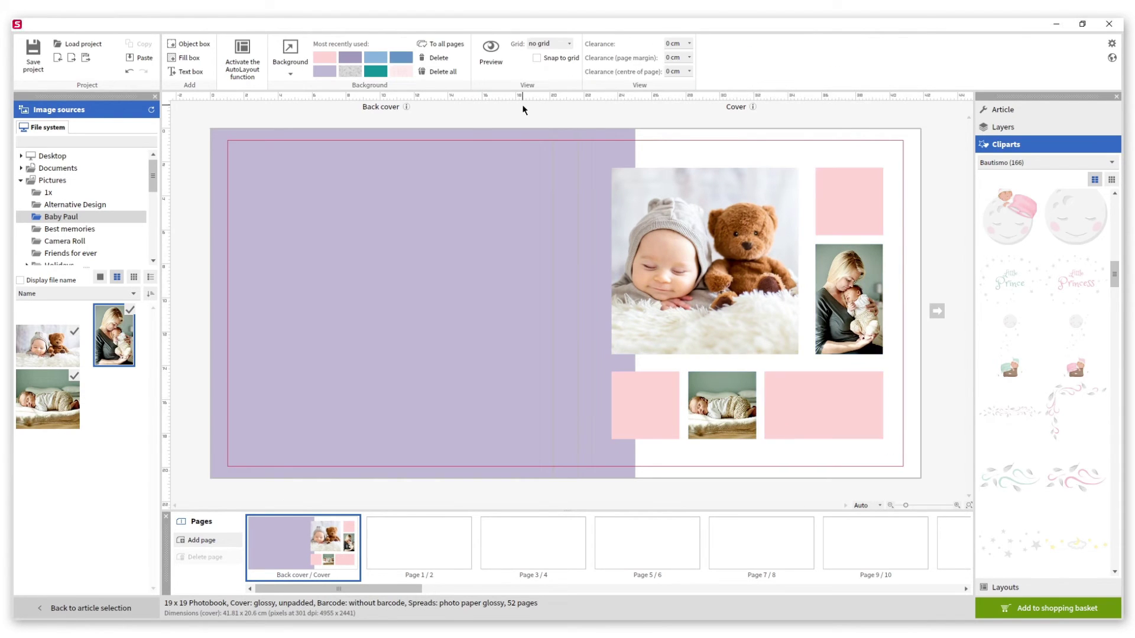
Apply the plain square frame to the large teddy-bear photo and to the lower row's leftmost pink box.
{"action": "left_click", "coordinate": [682, 193]}
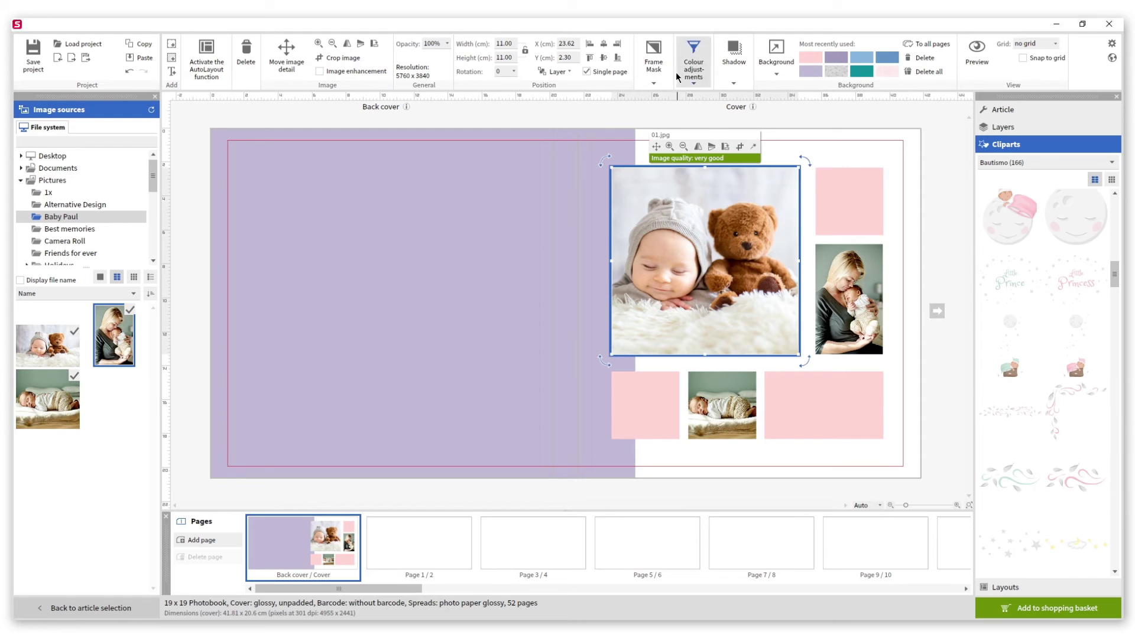
{"action": "left_click", "coordinate": [657, 60]}
{"action": "left_click", "coordinate": [667, 168]}
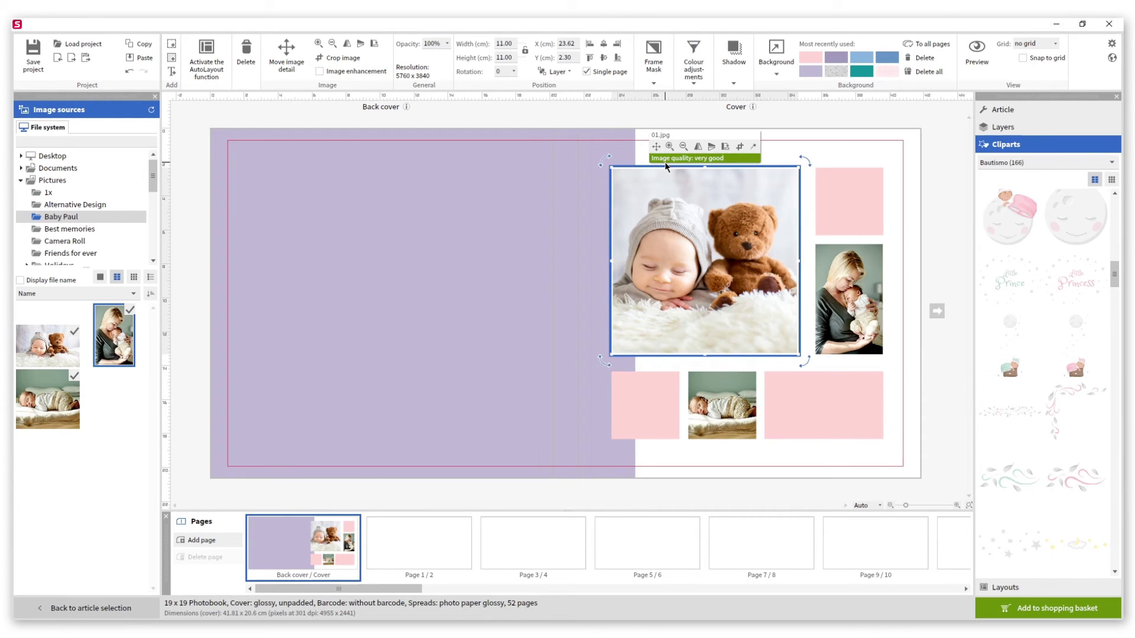
{"action": "left_click", "coordinate": [646, 396]}
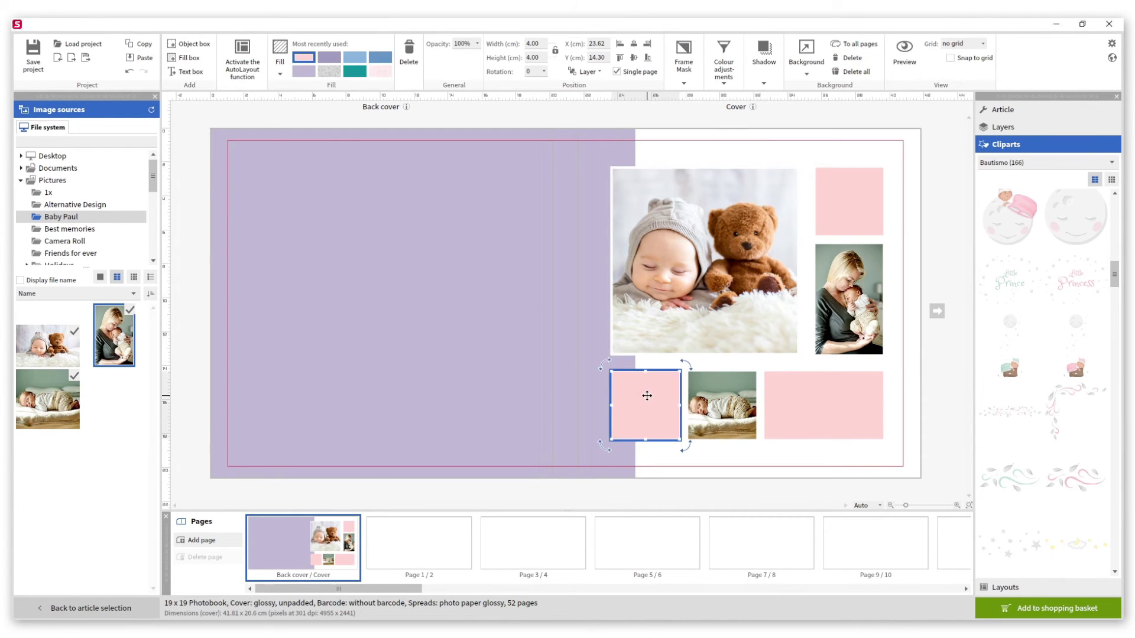
{"action": "left_click", "coordinate": [677, 69]}
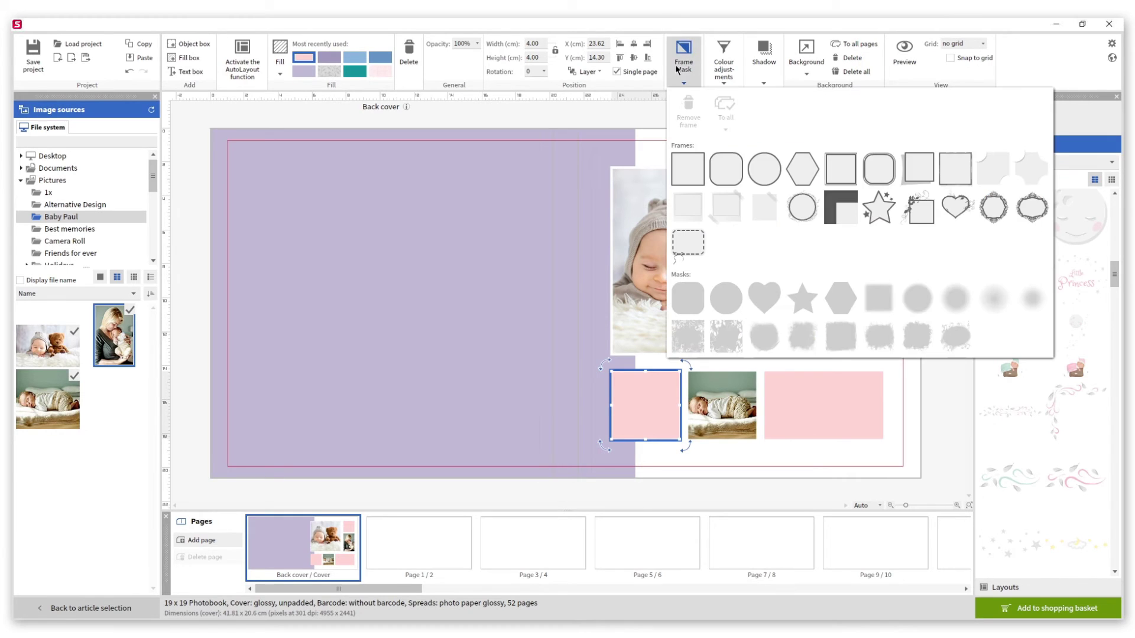
{"action": "left_click", "coordinate": [687, 160]}
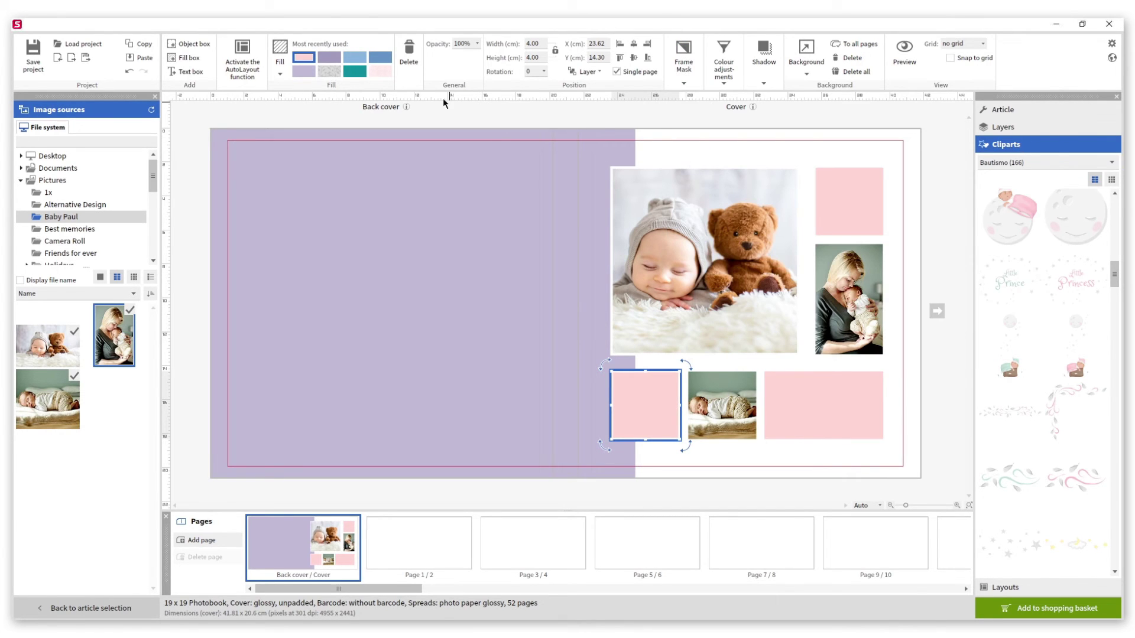
Recolour the pink boxes: the framed one darker blue, the upper one purple and the wide lower one light blue.
{"action": "left_click", "coordinate": [380, 57]}
{"action": "left_click", "coordinate": [844, 197]}
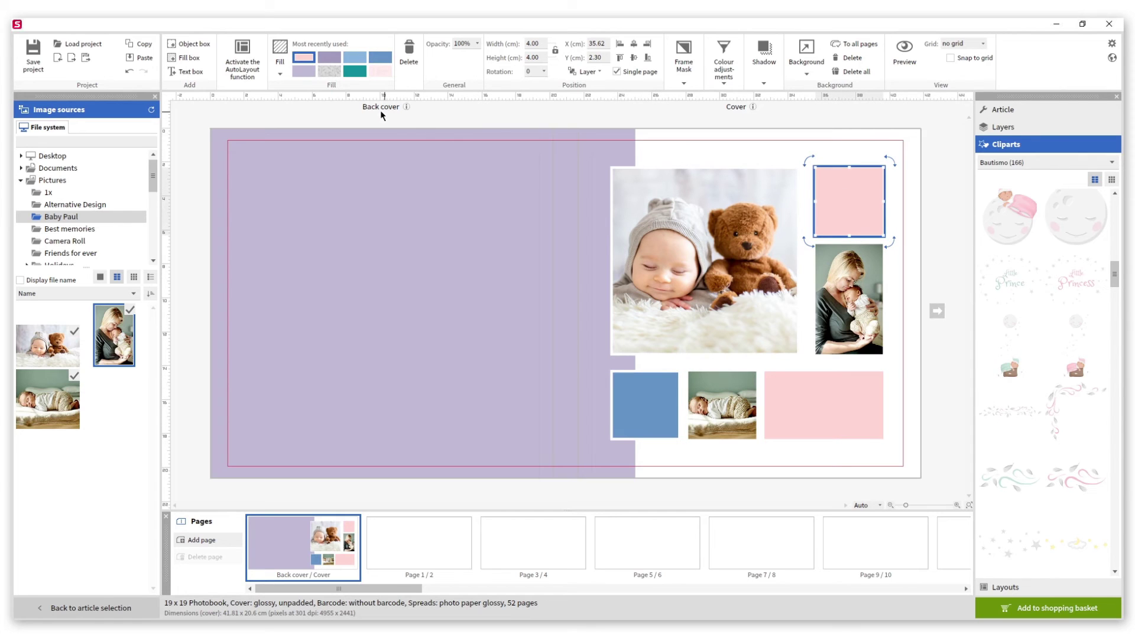
{"action": "left_click", "coordinate": [329, 57]}
{"action": "left_click", "coordinate": [811, 396]}
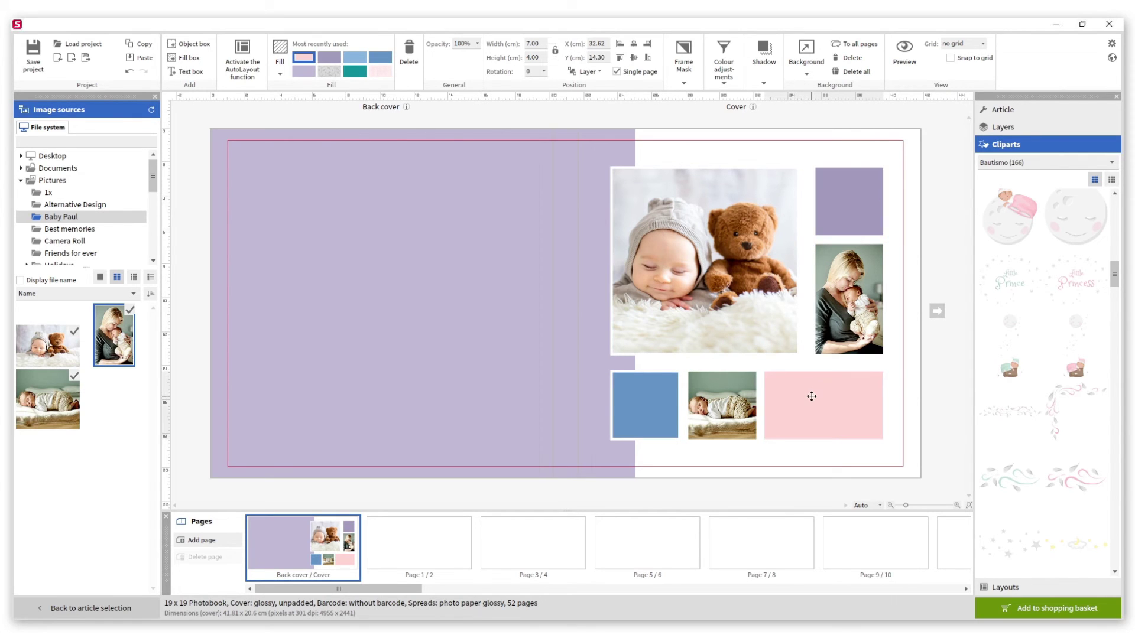
{"action": "left_click", "coordinate": [355, 58]}
{"action": "left_click", "coordinate": [470, 104]}
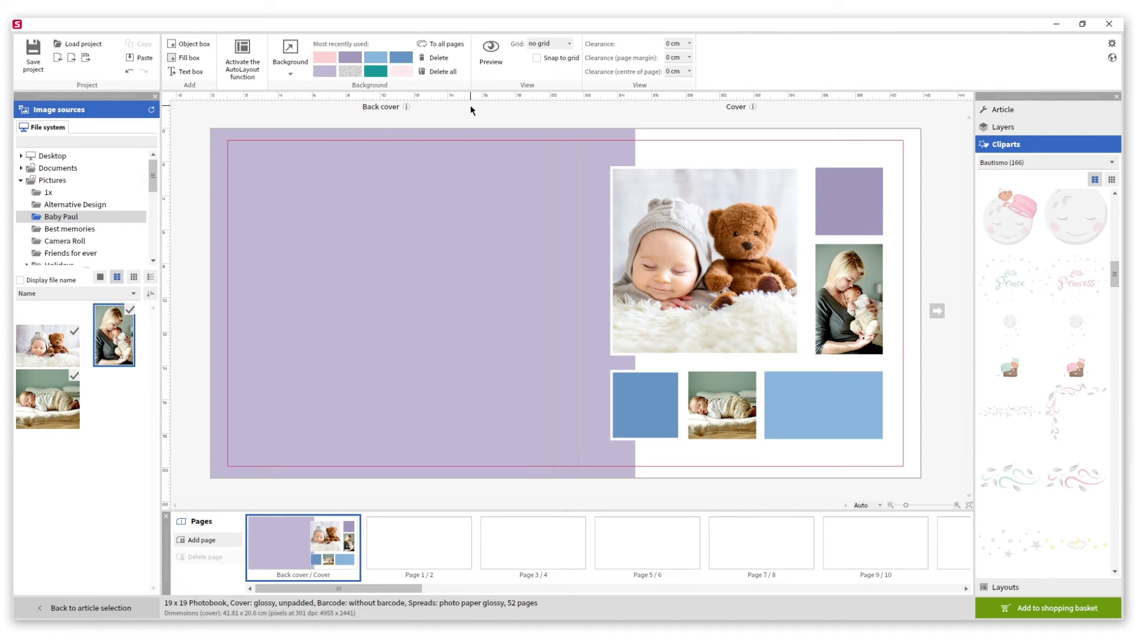
Set the saturation of the sleeping-baby photo and the mother-and-baby photo to 0.
{"action": "left_click", "coordinate": [712, 384]}
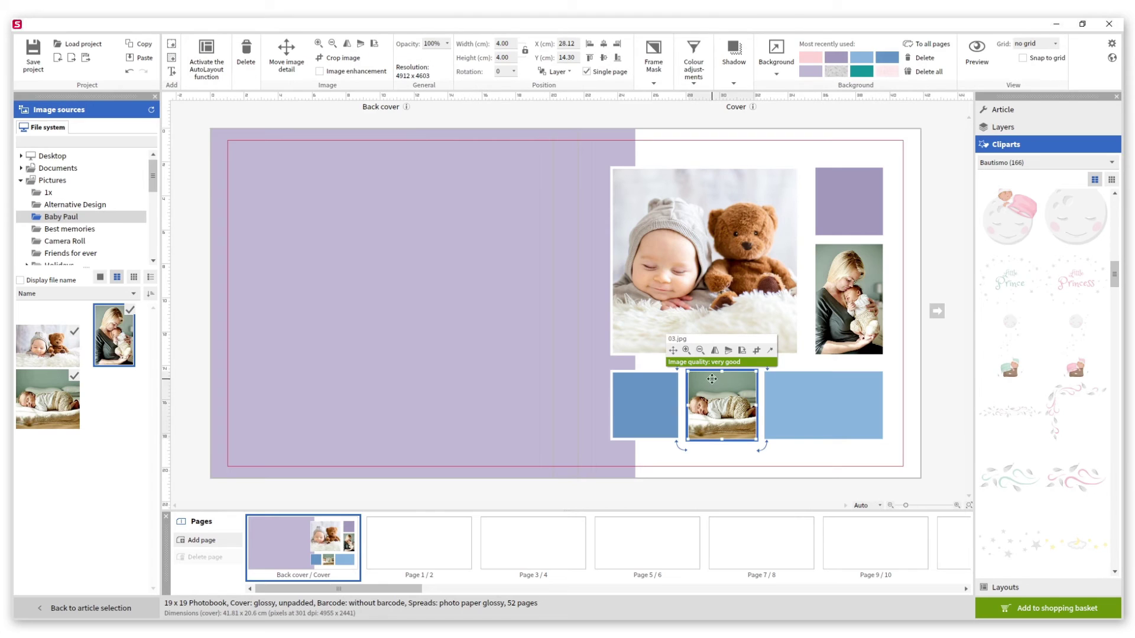
{"action": "left_click", "coordinate": [692, 72]}
{"action": "left_click", "coordinate": [746, 126]}
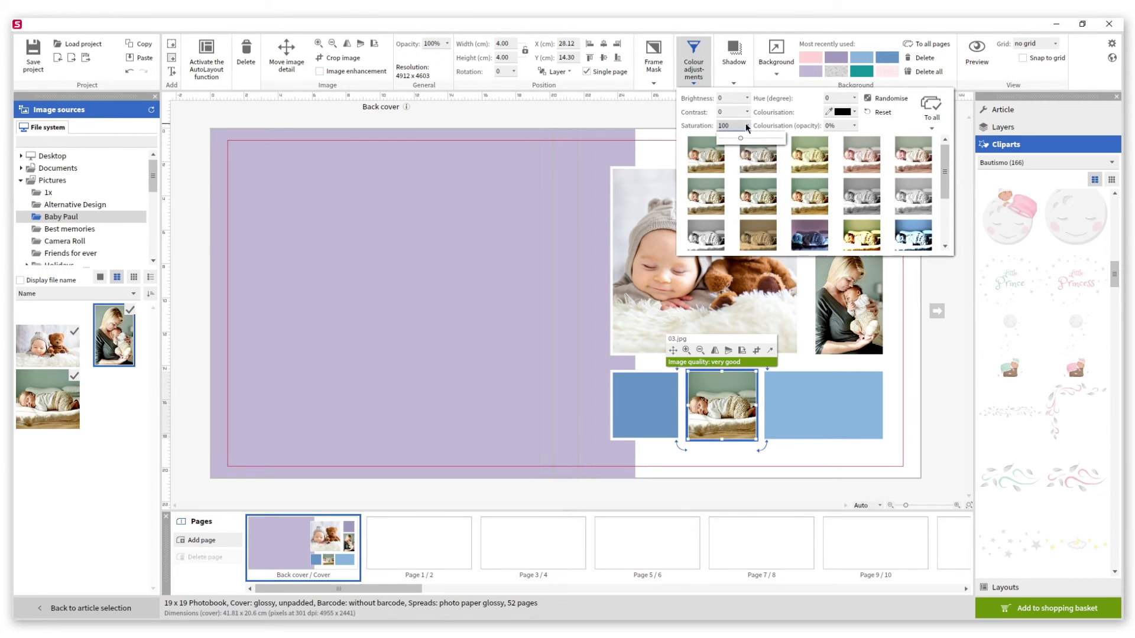
{"action": "left_click_drag", "start_coordinate": [741, 140], "coordinate": [716, 140]}
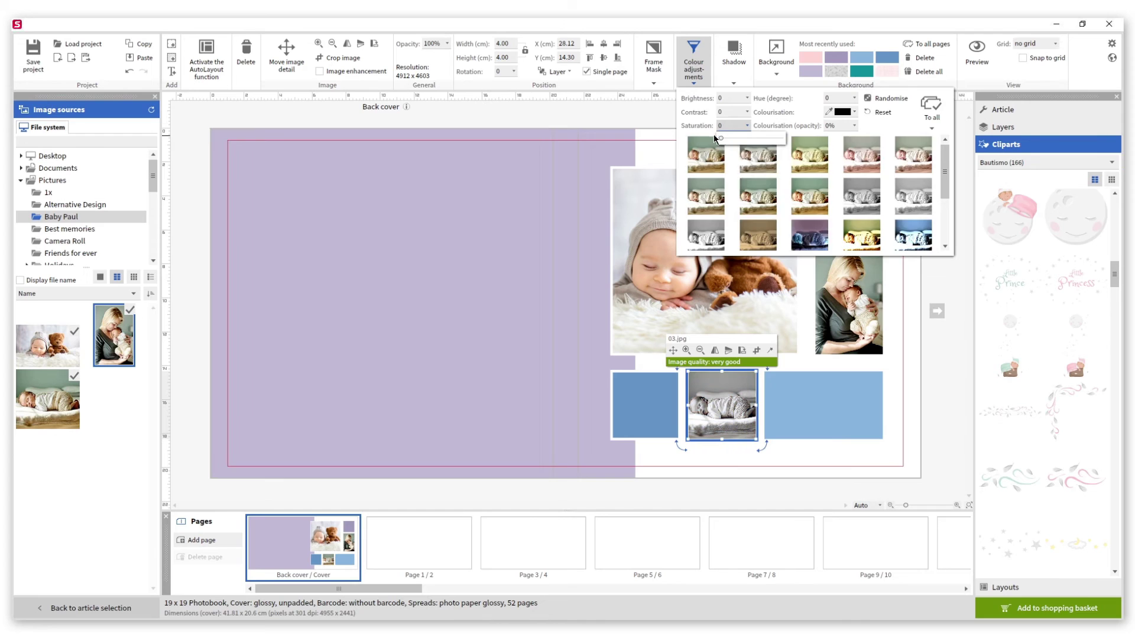
{"action": "left_click", "coordinate": [831, 270]}
{"action": "left_click", "coordinate": [692, 70]}
{"action": "left_click", "coordinate": [747, 126]}
{"action": "left_click_drag", "start_coordinate": [740, 142], "coordinate": [712, 141]}
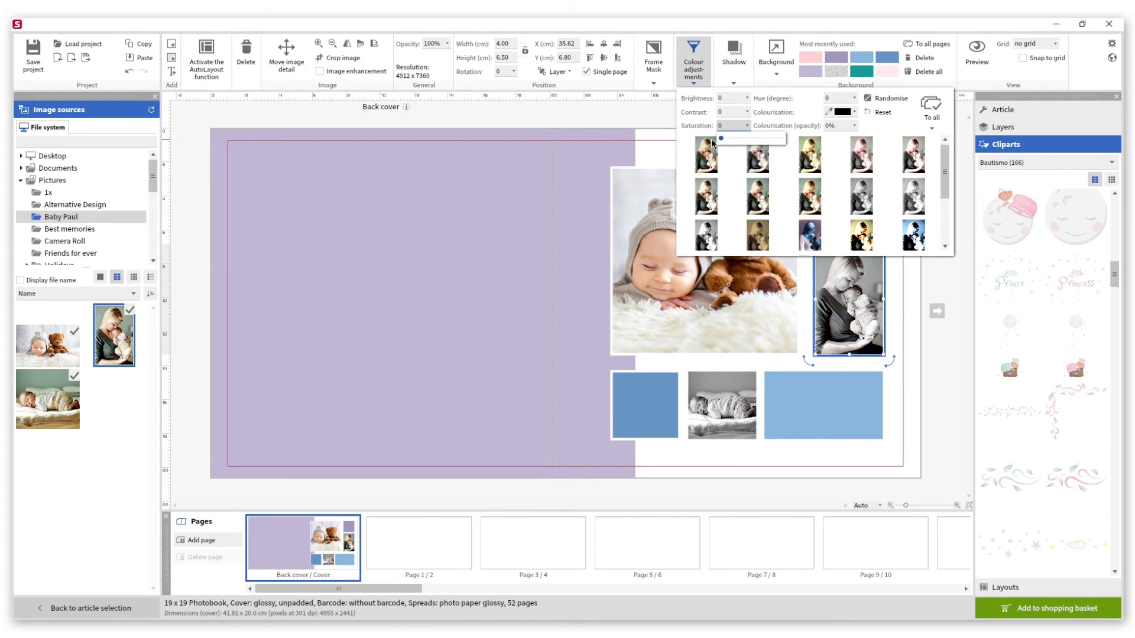
{"action": "left_click", "coordinate": [652, 120]}
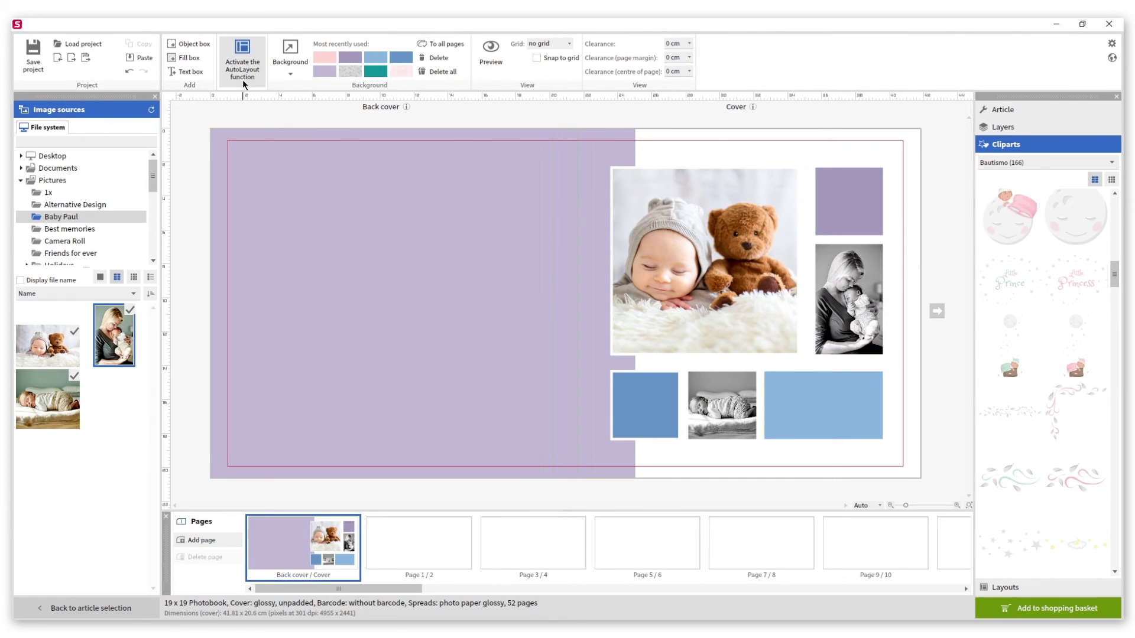
Add a text box containing the baby's first name and place it on the darker blue box.
{"action": "left_click", "coordinate": [186, 71]}
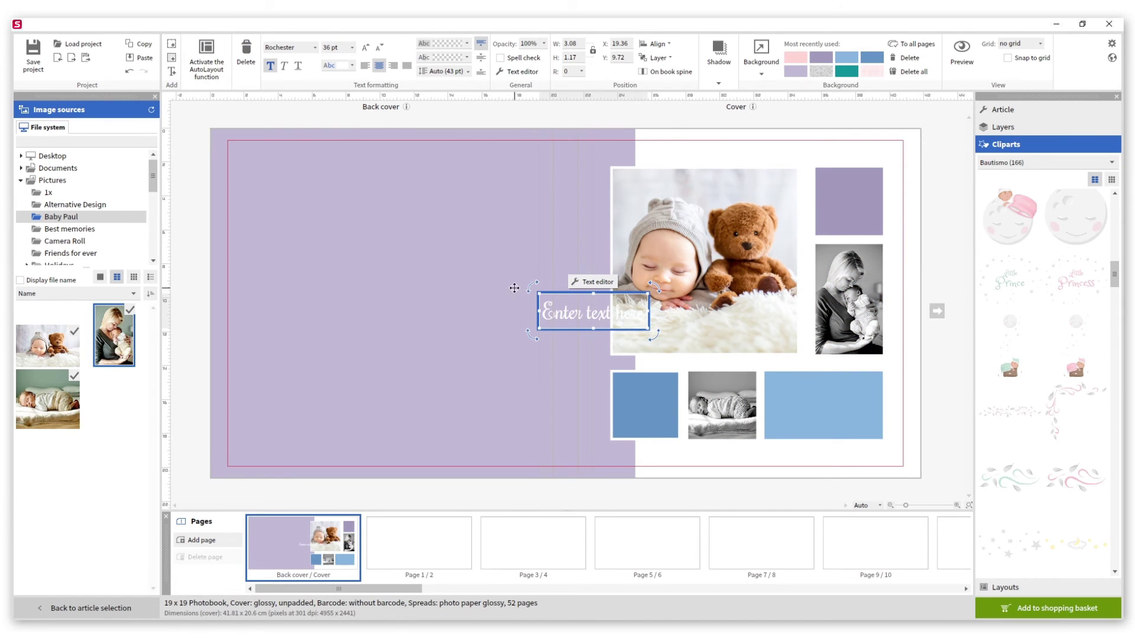
{"action": "left_click", "coordinate": [559, 315]}
{"action": "type", "text": "Paul"}
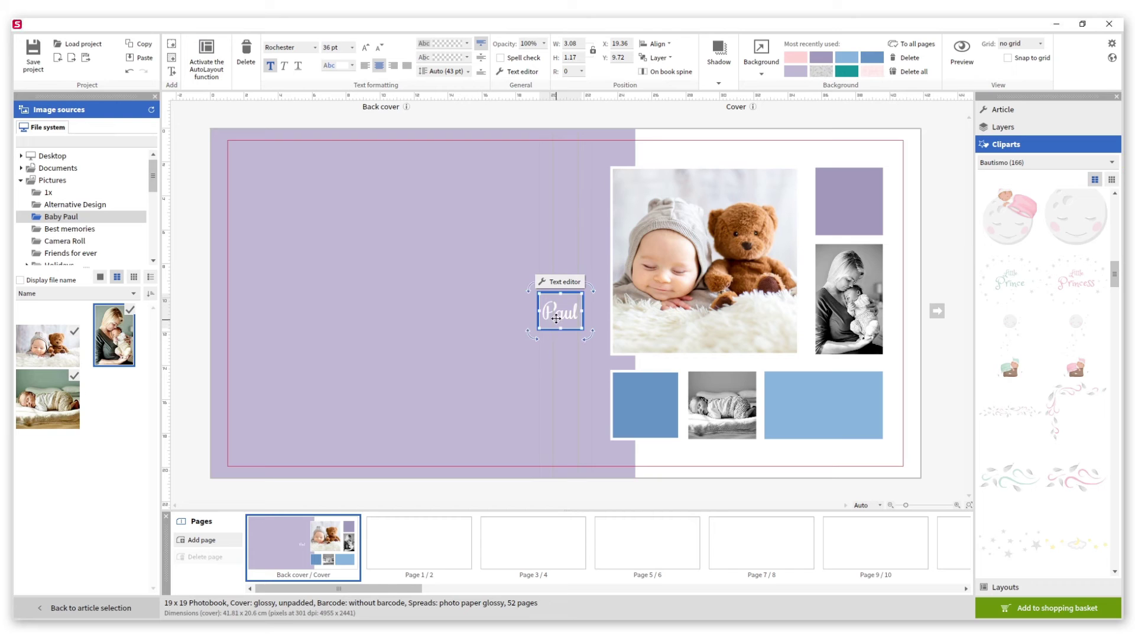
{"action": "left_click_drag", "start_coordinate": [557, 318], "coordinate": [641, 413]}
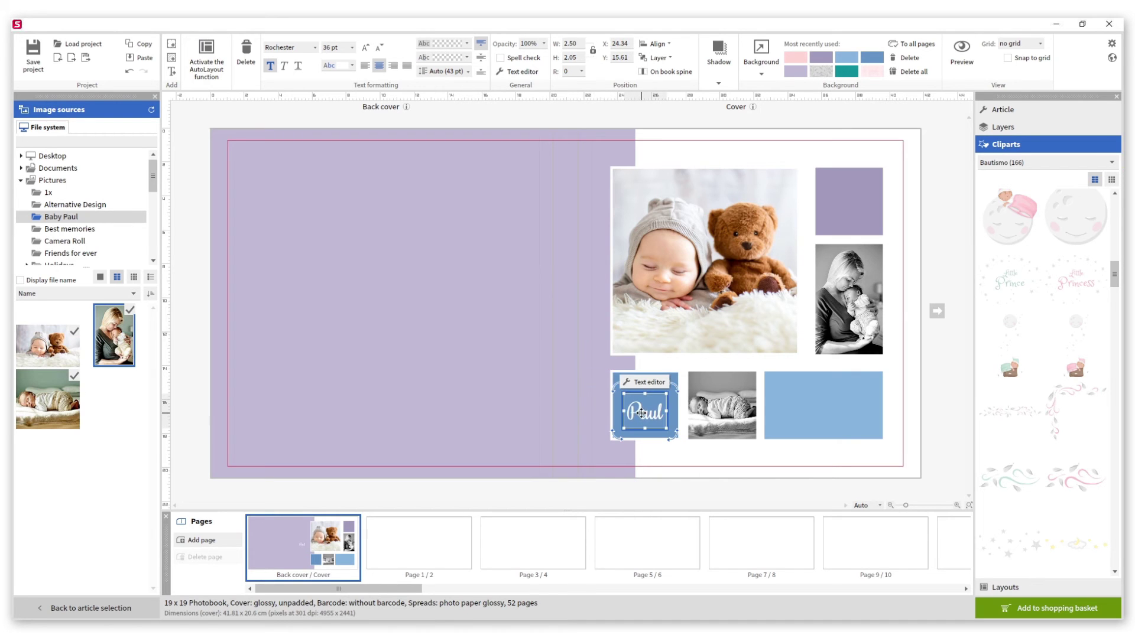
Centre the name text vertically and horizontally on the darker blue box, with alignment to the page switched off.
{"action": "left_click", "coordinate": [615, 378]}
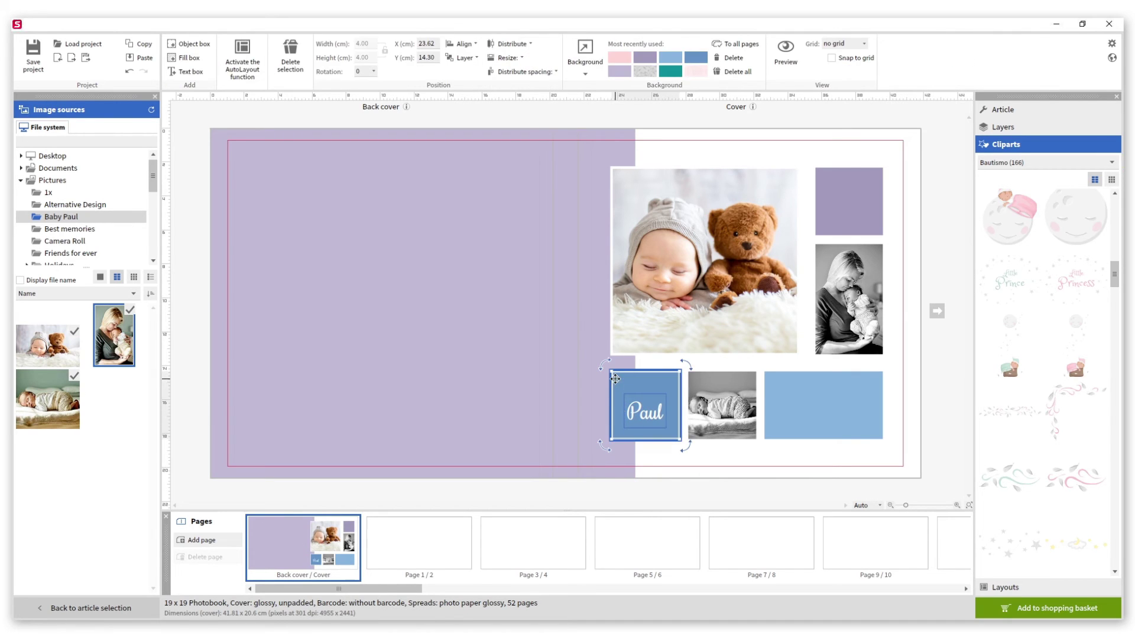
{"action": "left_click", "coordinate": [461, 43]}
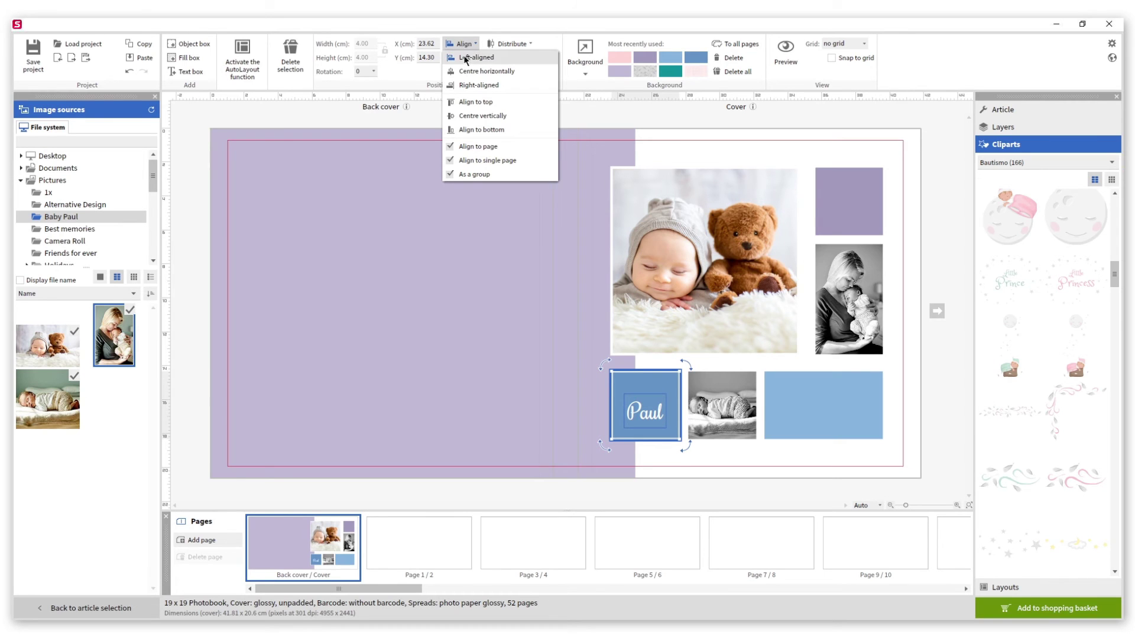
{"action": "left_click", "coordinate": [478, 146]}
{"action": "left_click", "coordinate": [477, 115]}
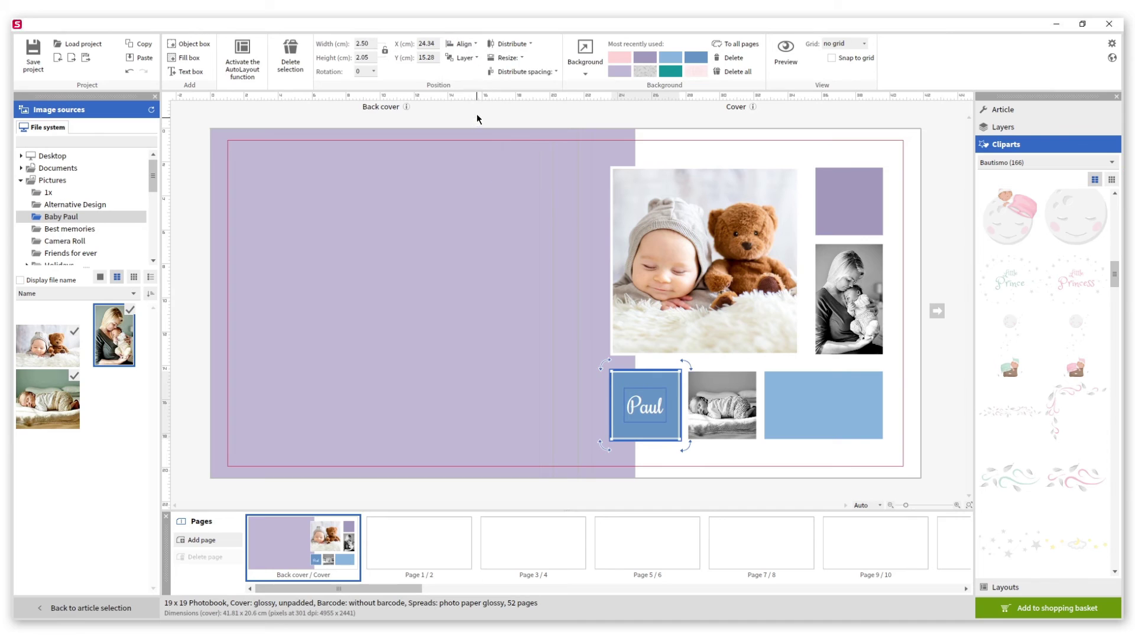
{"action": "left_click", "coordinate": [462, 45]}
{"action": "left_click", "coordinate": [466, 72]}
{"action": "left_click", "coordinate": [497, 105]}
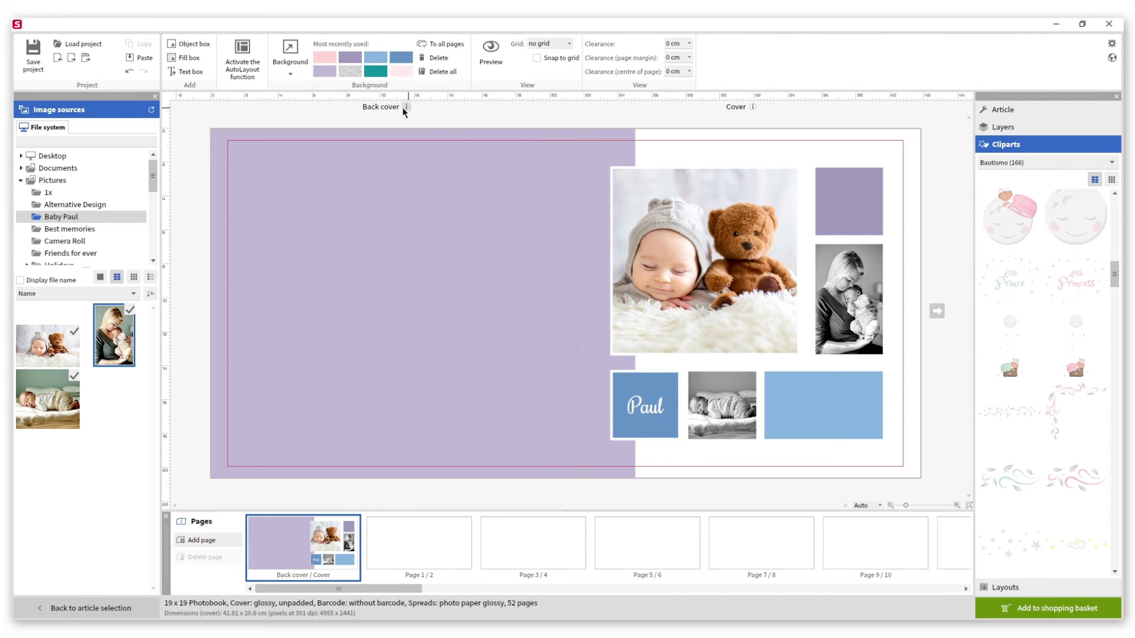
Add a text box containing the baby's date of birth and set its font size to 16 pt.
{"action": "left_click", "coordinate": [187, 71]}
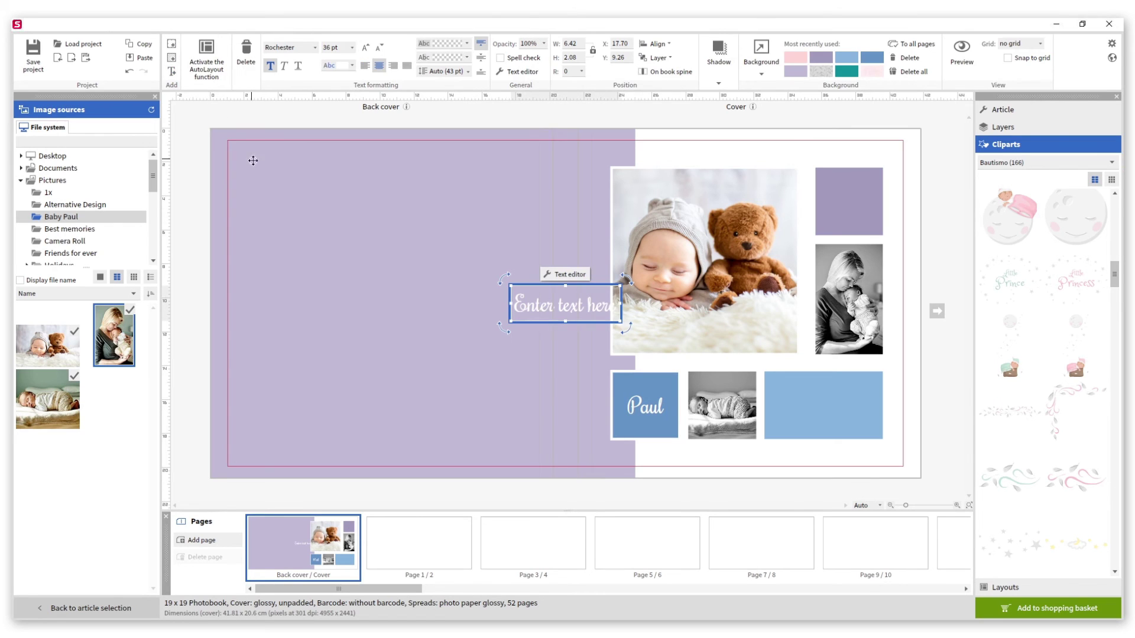
{"action": "double_click", "coordinate": [545, 311]}
{"action": "type", "text": "05.09.2020"}
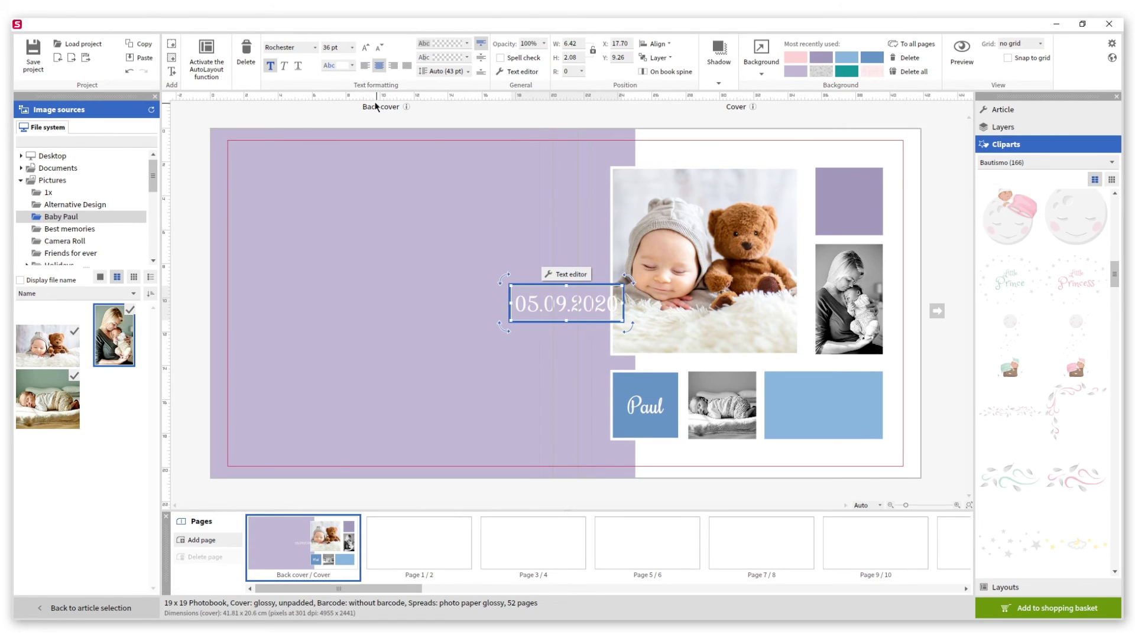
{"action": "left_click", "coordinate": [353, 49]}
{"action": "left_click", "coordinate": [334, 83]}
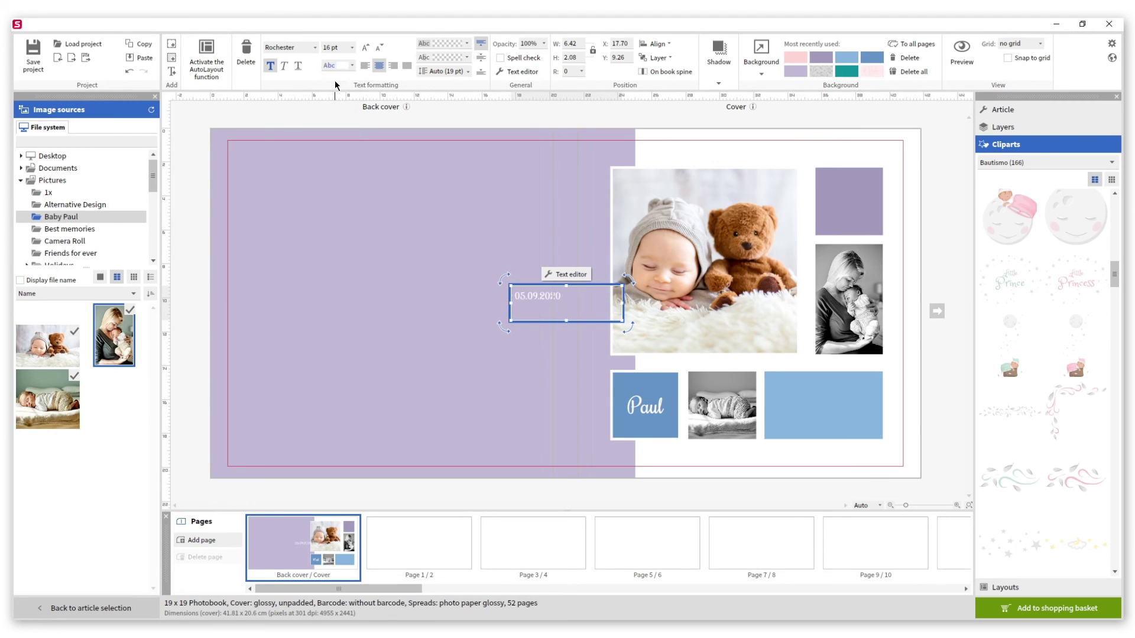
Place the date text on the purple box and centre it there horizontally and vertically.
{"action": "left_click_drag", "start_coordinate": [536, 300], "coordinate": [869, 197]}
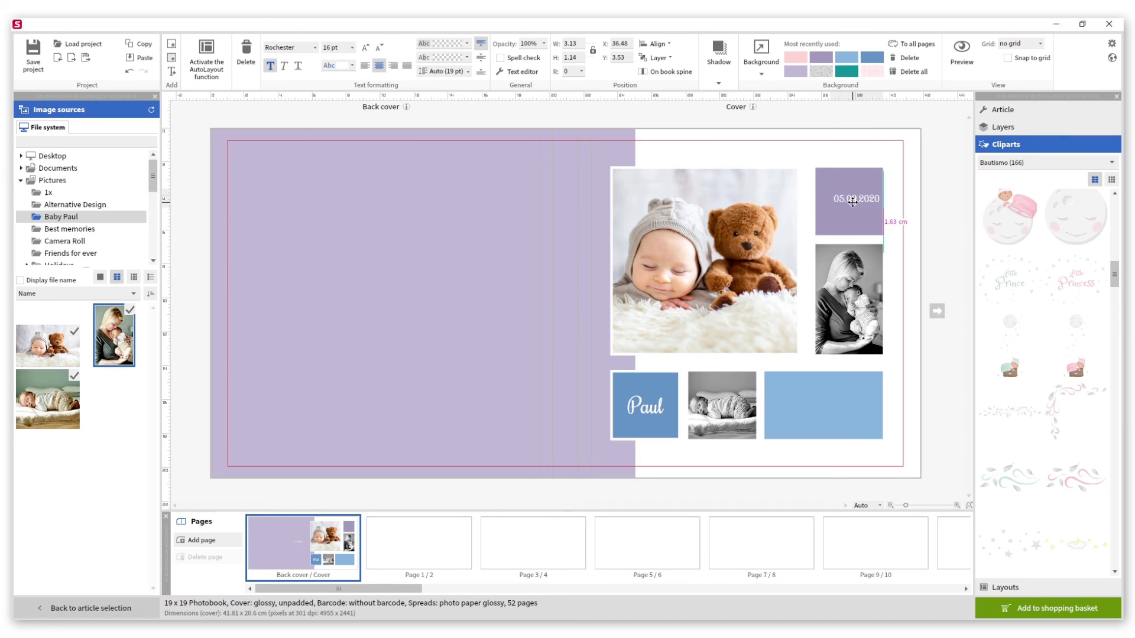
{"action": "left_click", "coordinate": [840, 224]}
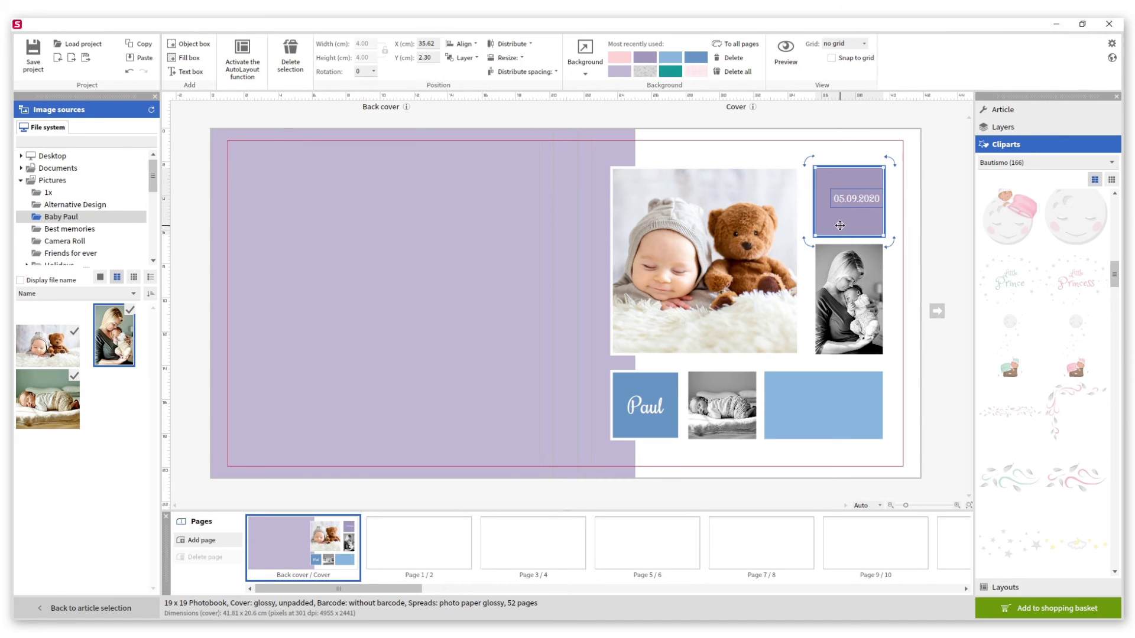
{"action": "left_click", "coordinate": [464, 44]}
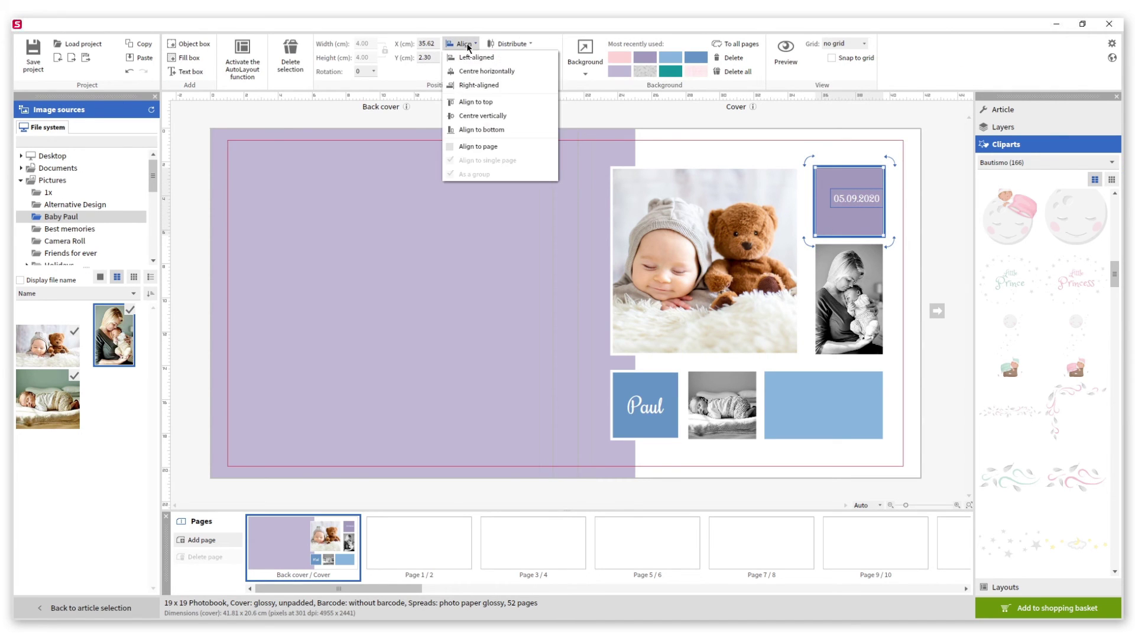
{"action": "left_click", "coordinate": [473, 71]}
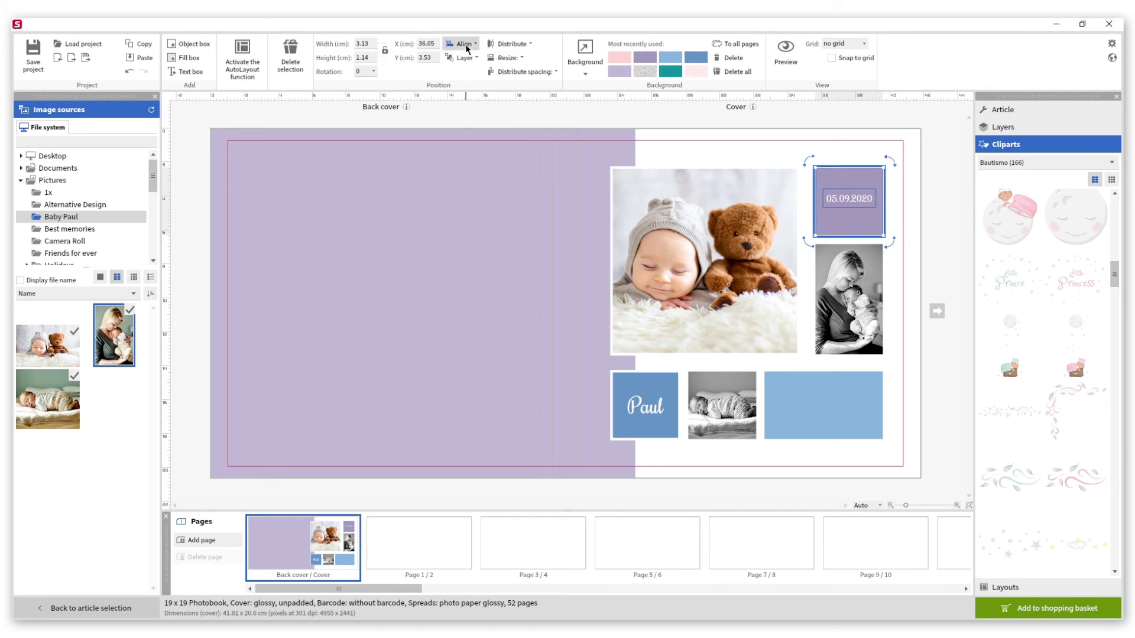
{"action": "left_click", "coordinate": [465, 44]}
{"action": "left_click", "coordinate": [470, 117]}
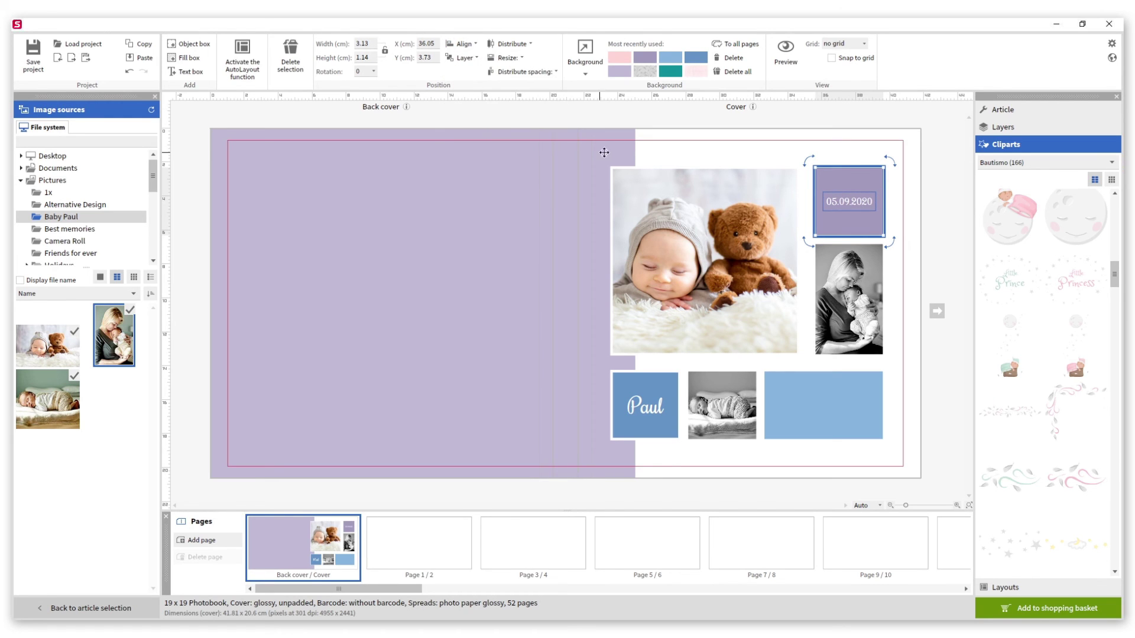
{"action": "left_click", "coordinate": [675, 148]}
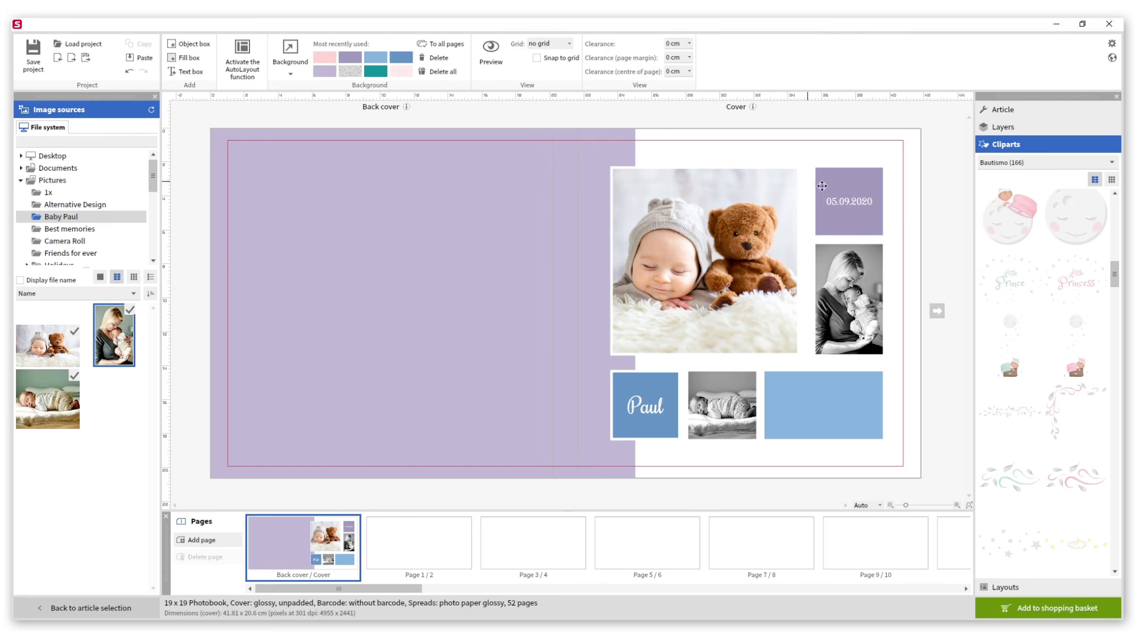
Add the Little Prince clipart to the back cover and centre it there horizontally and vertically.
{"action": "left_click_drag", "start_coordinate": [998, 288], "coordinate": [366, 295]}
{"action": "left_click", "coordinate": [362, 294]}
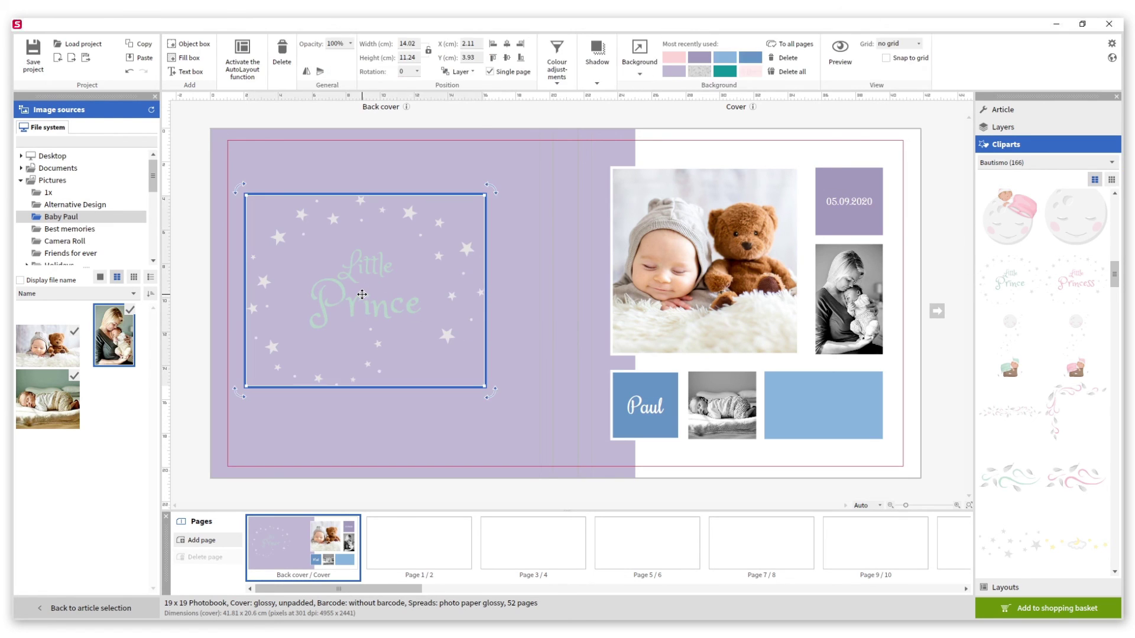
{"action": "left_click", "coordinate": [508, 58]}
{"action": "left_click", "coordinate": [508, 58]}
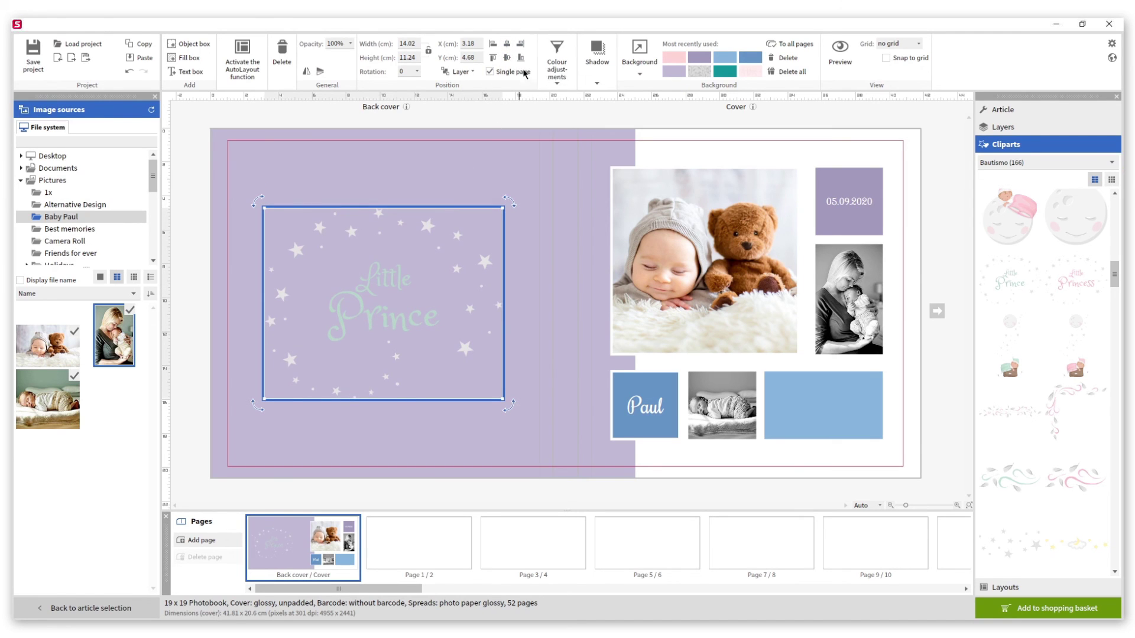
Set the brightness of the Little Prince clipart to 100 so it turns white.
{"action": "left_click", "coordinate": [557, 77]}
{"action": "left_click", "coordinate": [610, 99]}
{"action": "left_click_drag", "start_coordinate": [613, 111], "coordinate": [645, 111]}
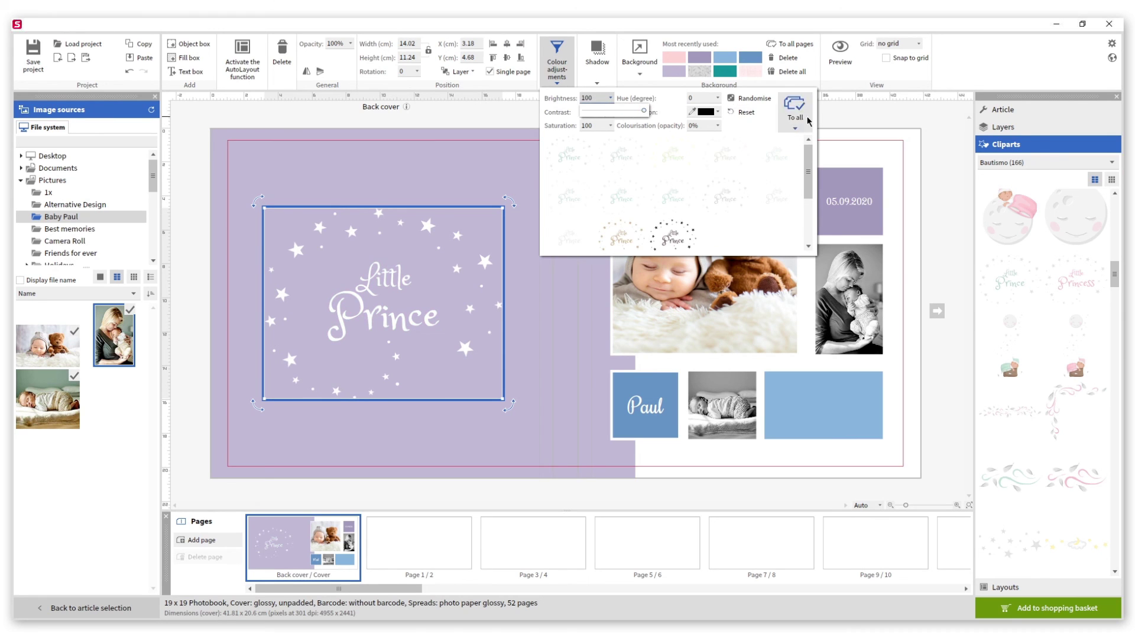
{"action": "left_click", "coordinate": [828, 120]}
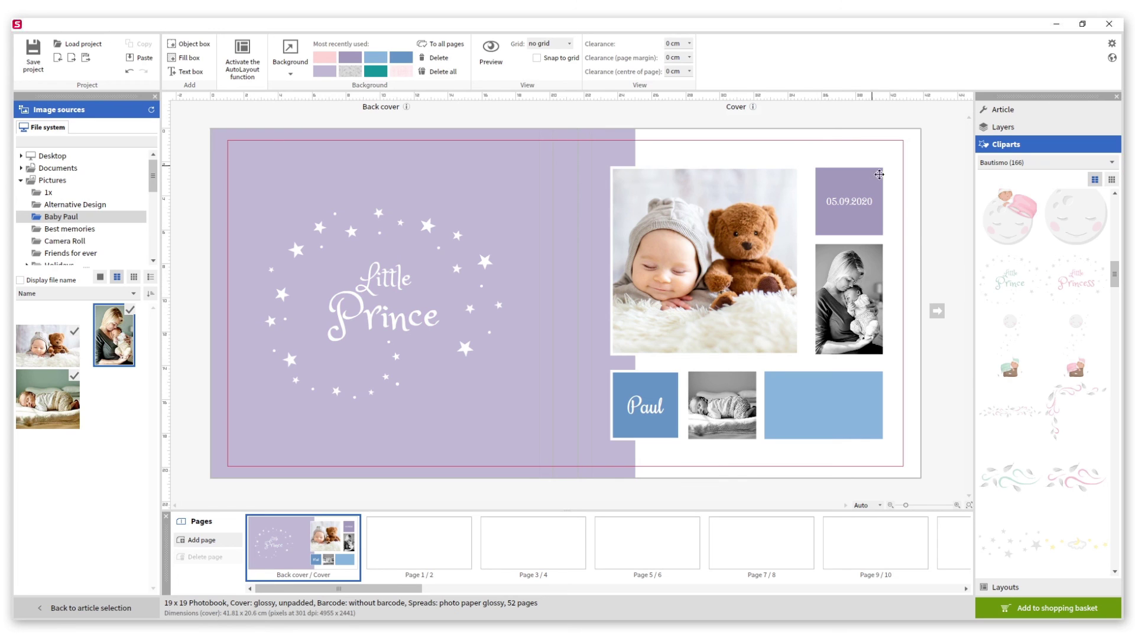
Add the stars clipart at about 5.3 × 2.5 cm to the light blue box and centre it there horizontally and vertically.
{"action": "left_click_drag", "start_coordinate": [1002, 541], "coordinate": [790, 396]}
{"action": "left_click_drag", "start_coordinate": [929, 464], "coordinate": [823, 424]}
{"action": "left_click", "coordinate": [792, 379], "text": "ctrl"}
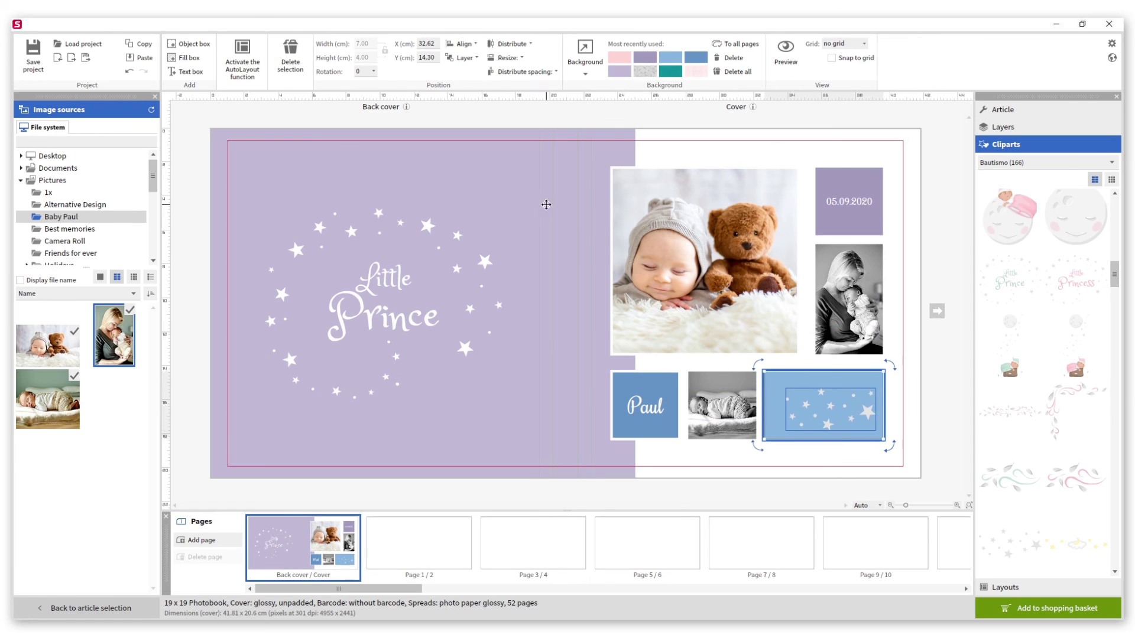
{"action": "left_click", "coordinate": [462, 44]}
{"action": "left_click", "coordinate": [467, 71]}
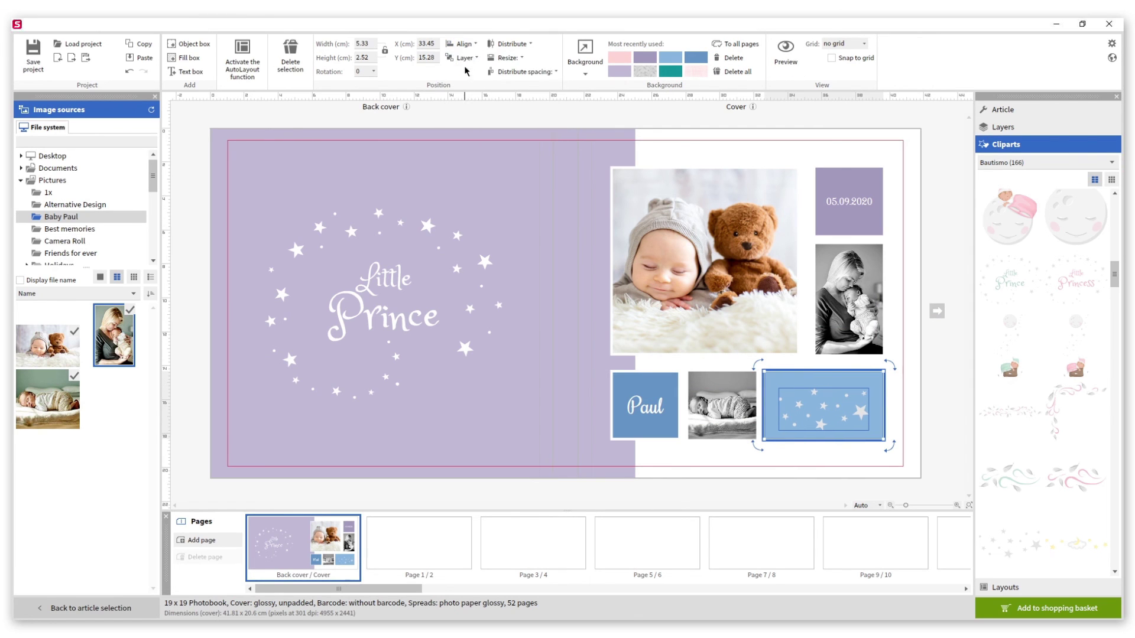
{"action": "left_click", "coordinate": [461, 43]}
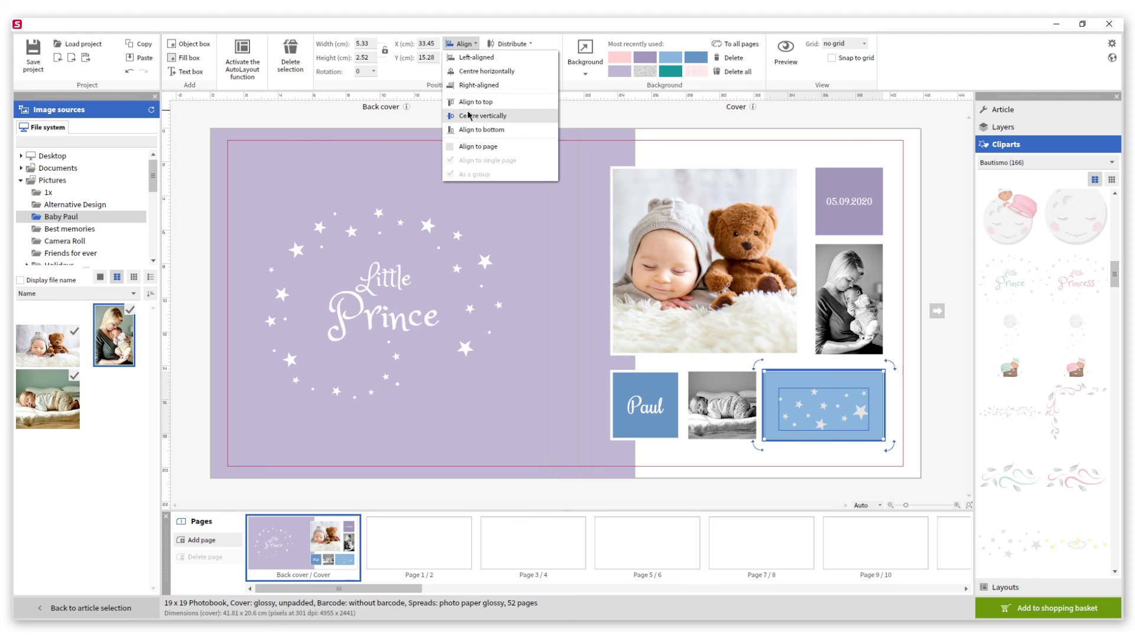
{"action": "left_click", "coordinate": [469, 115]}
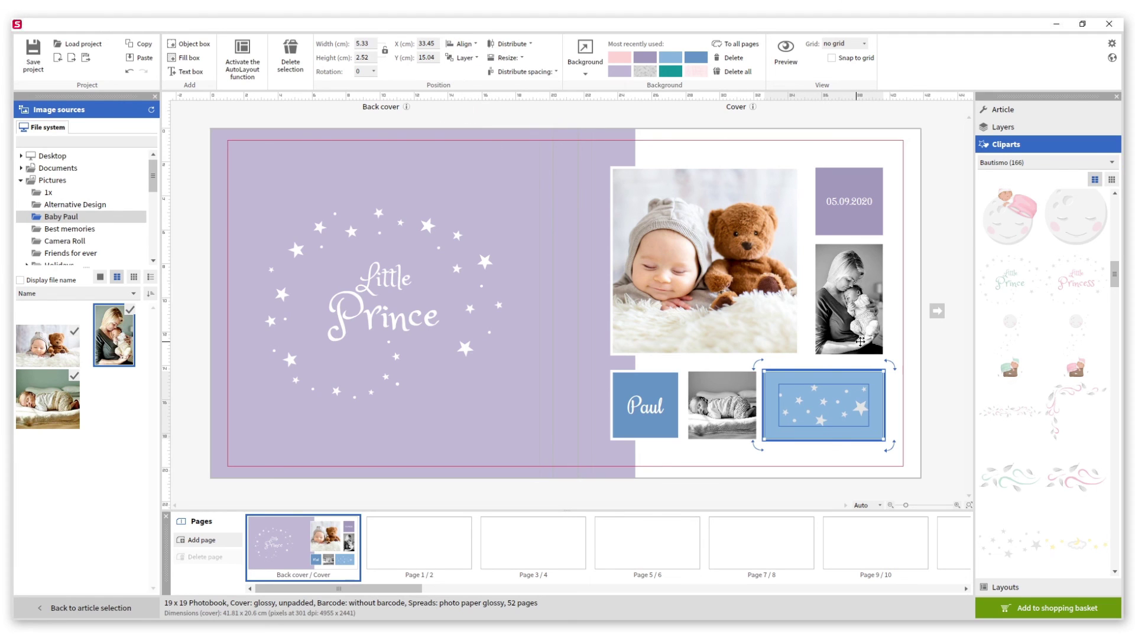
Set the brightness of the stars clipart on the light blue box to 100, then deselect it.
{"action": "left_click", "coordinate": [897, 349]}
{"action": "left_click", "coordinate": [863, 404]}
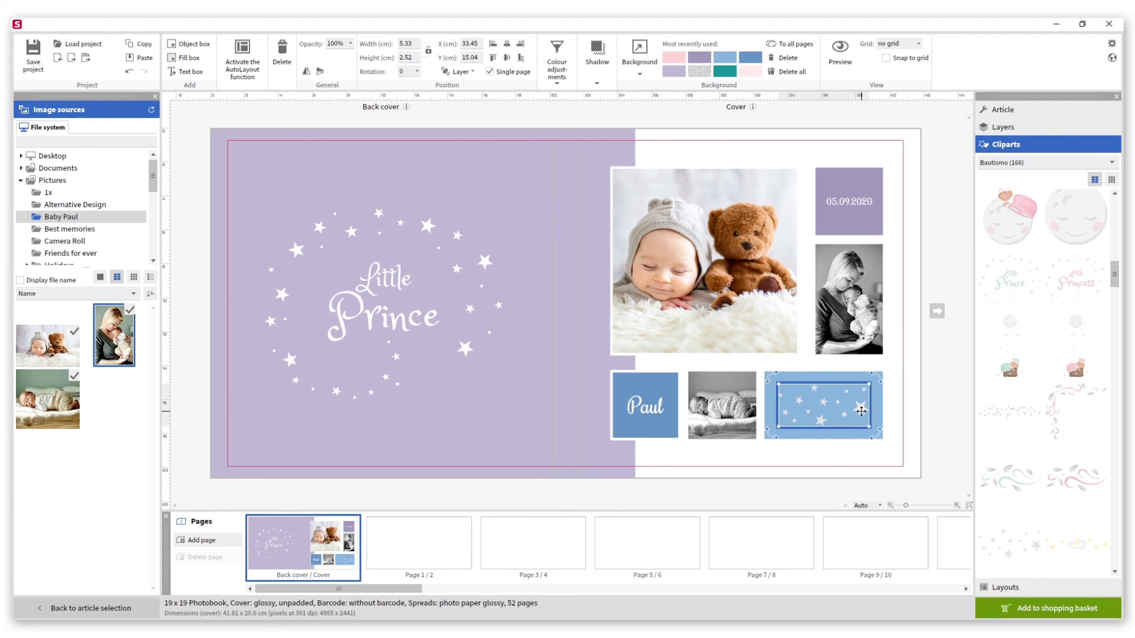
{"action": "left_click", "coordinate": [563, 74]}
{"action": "left_click", "coordinate": [611, 99]}
{"action": "left_click_drag", "start_coordinate": [613, 114], "coordinate": [649, 114]}
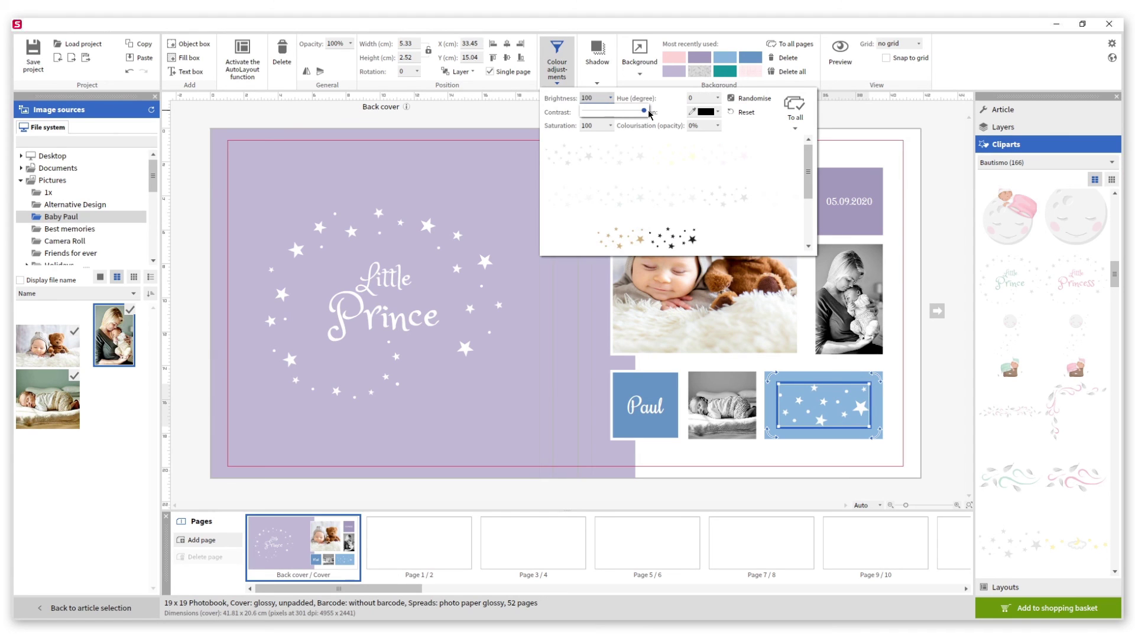
{"action": "left_click", "coordinate": [836, 145]}
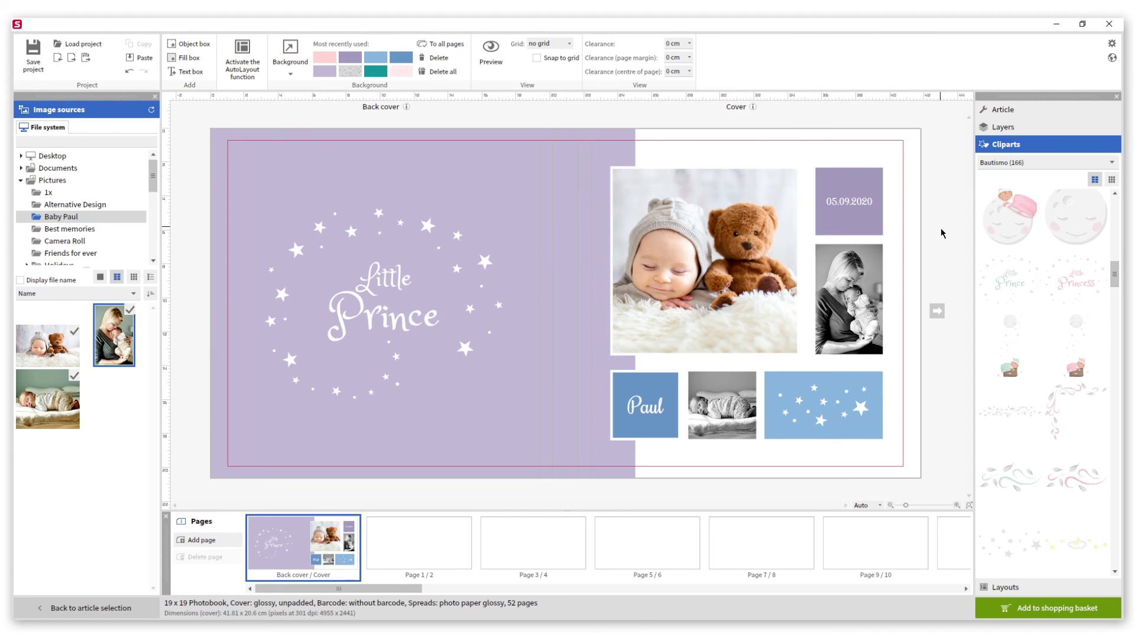